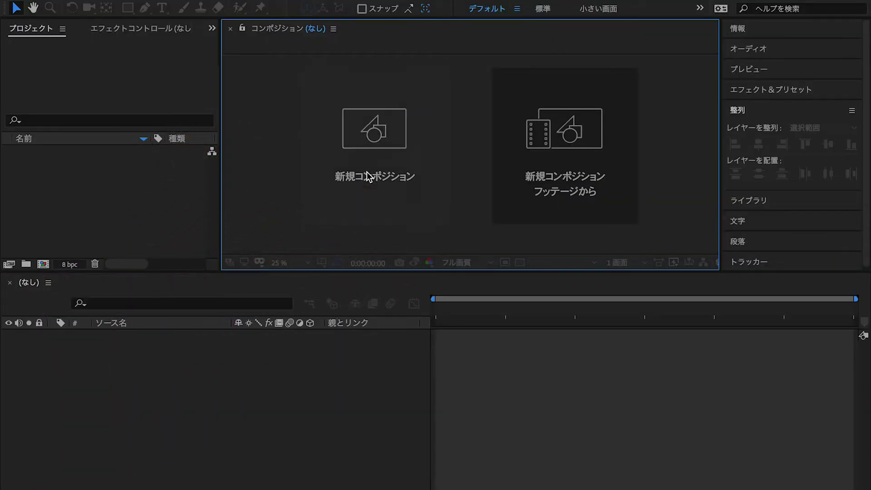
Start a new composition from the start screen, opening HDTV 1080 29.97 Composition Settings
left_click(367, 176)
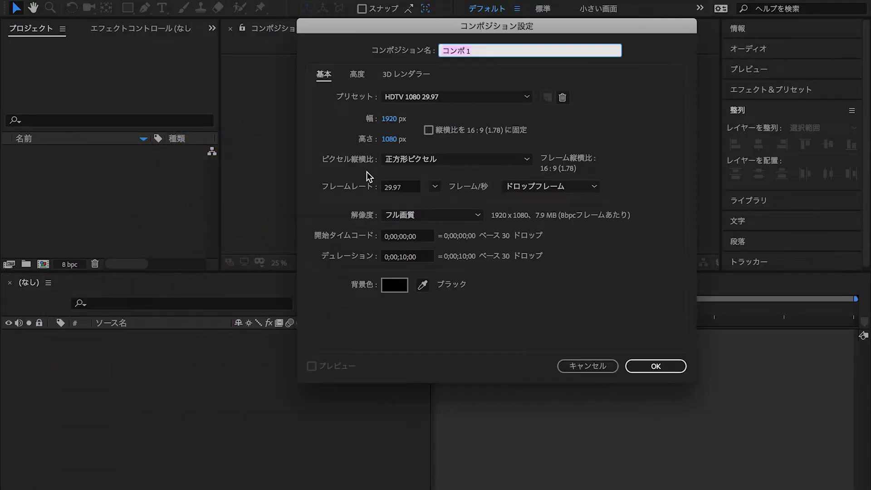
Name the 1920×1080, 10-second composition 'POP Animation' and create it
type("on")
key("Return")
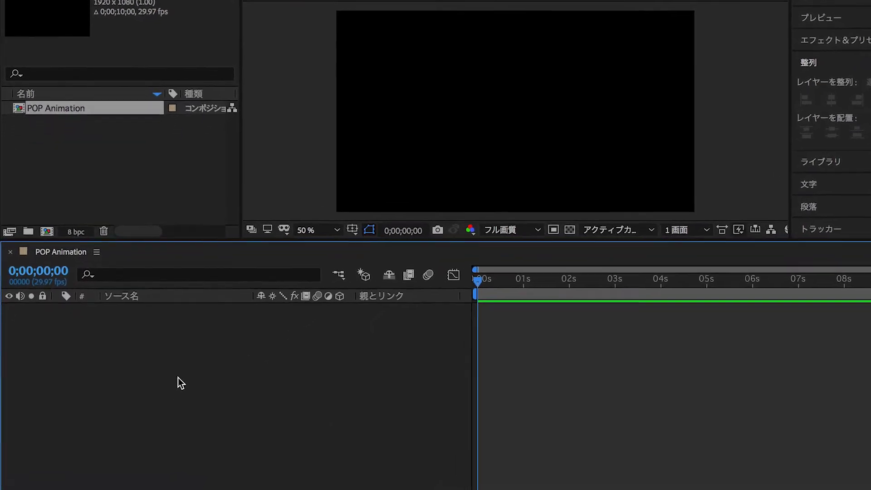
Add a white full-frame 1920×1080 solid named 'Background' using Ctrl+Y
right_click(227, 311)
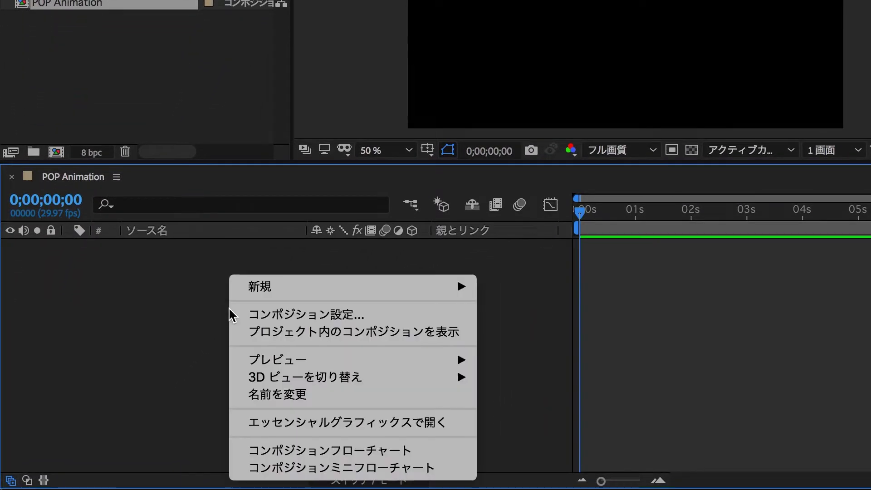
mouse_move(272, 294)
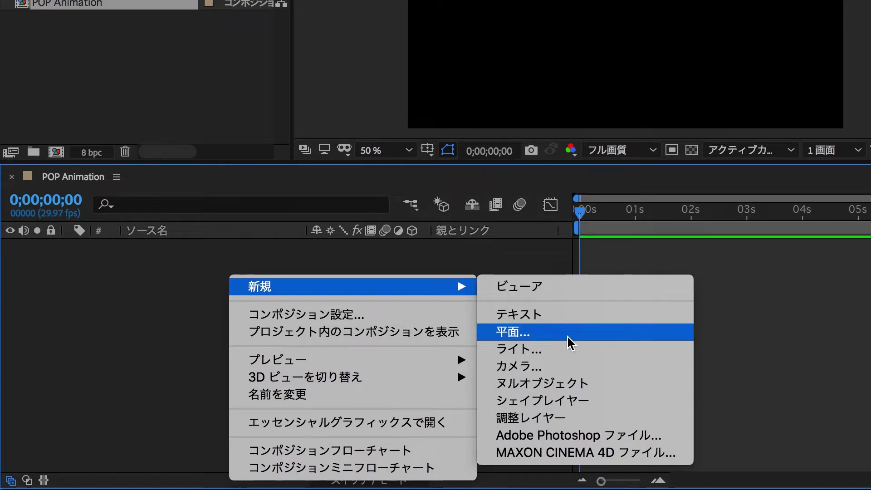
left_click(137, 326)
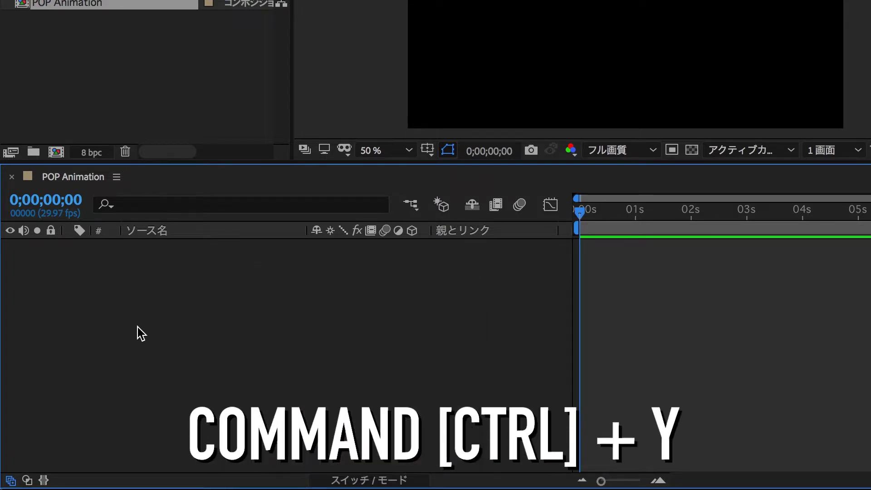
key("ctrl+y")
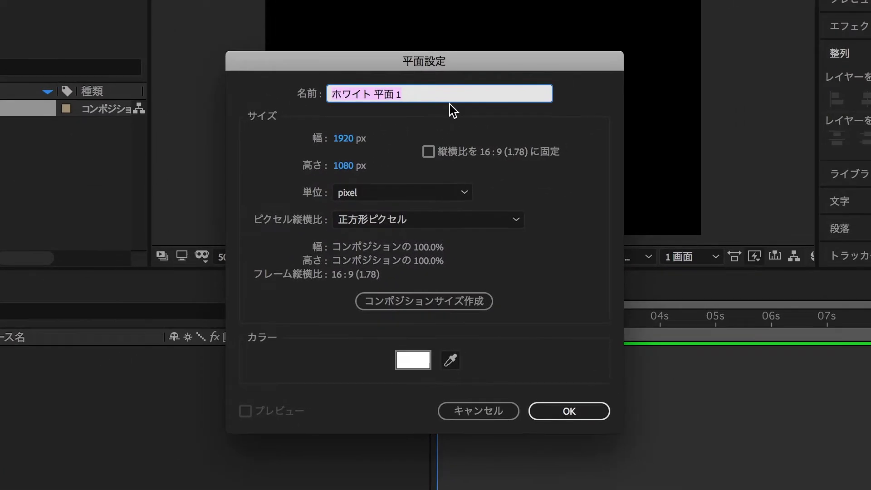
type("Background")
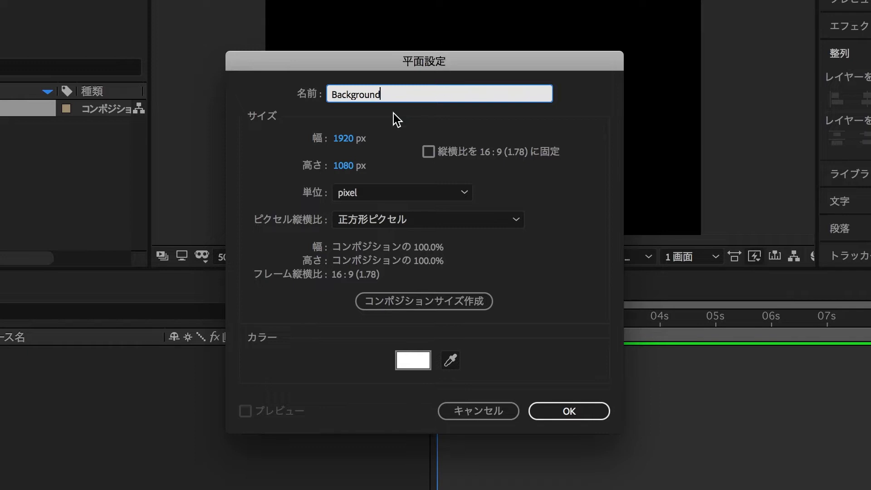
left_click(412, 359)
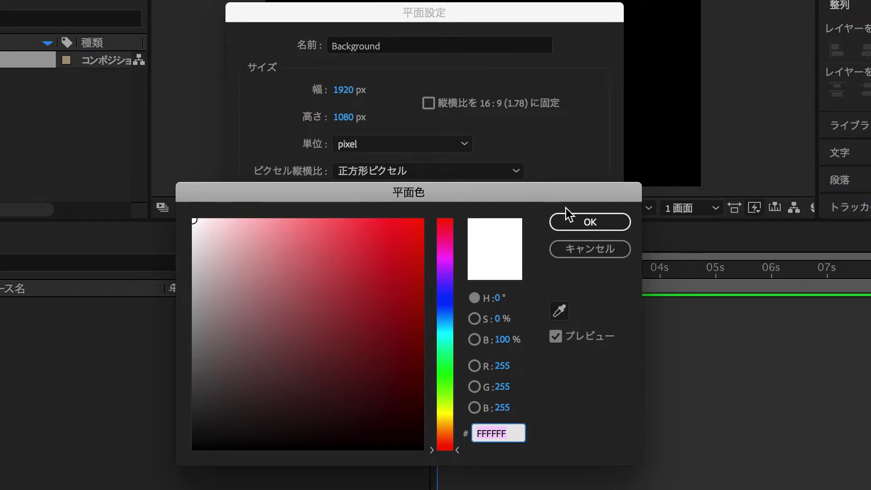
left_click(579, 223)
left_click(563, 355)
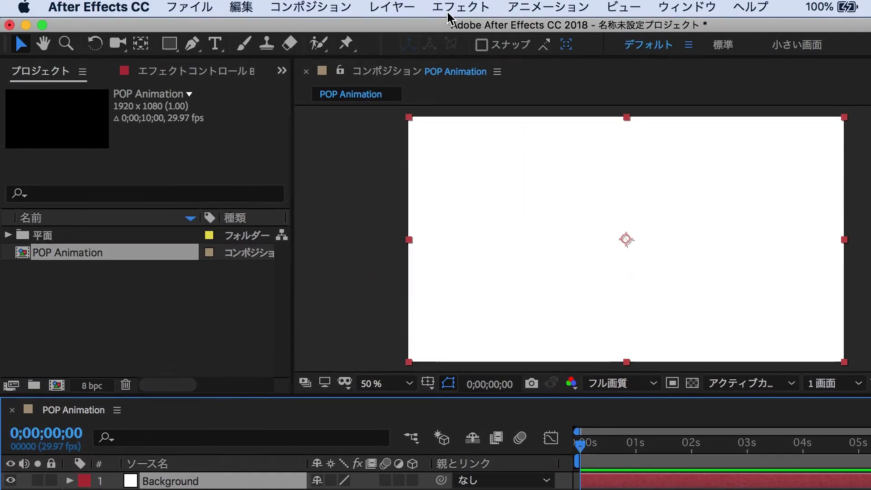
Apply Effect > Generate > Gradient Ramp (グラデーション) to the Background solid
left_click(452, 10)
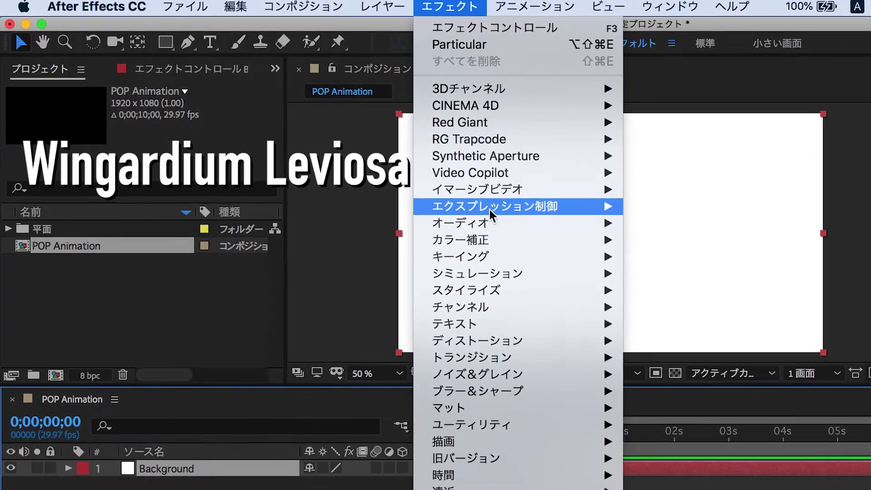
mouse_move(496, 273)
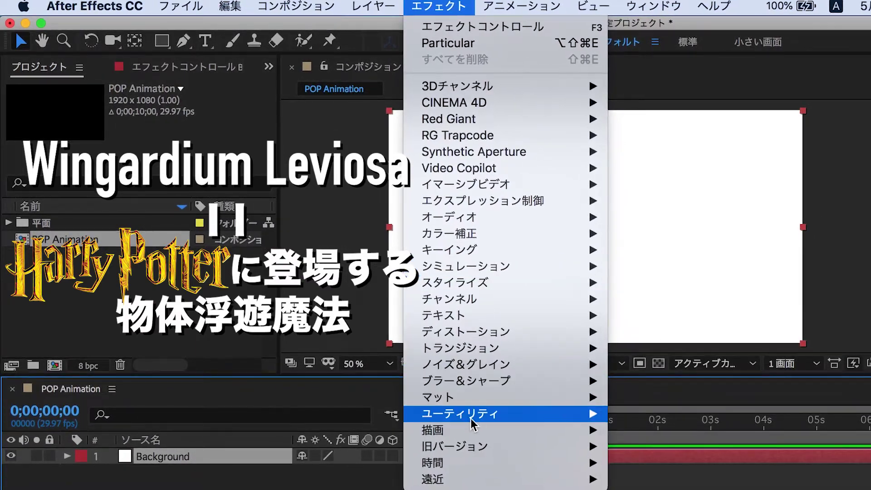
mouse_move(489, 430)
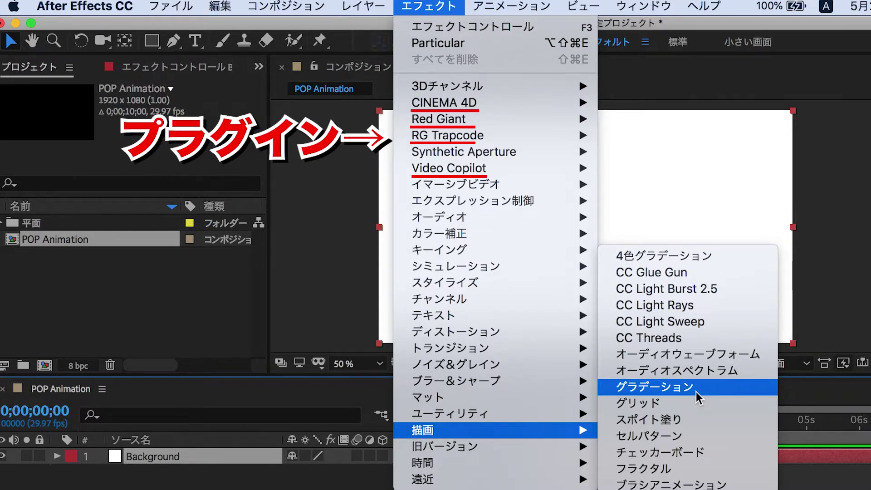
left_click(695, 391)
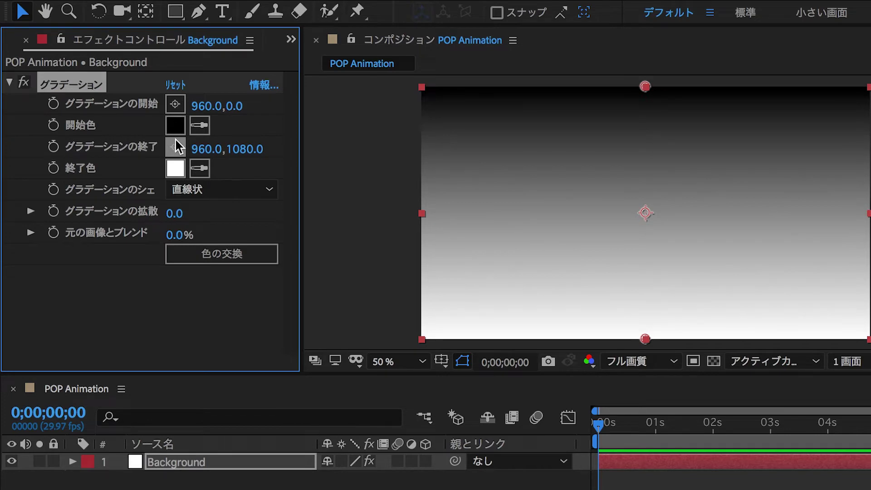
Give the gradient a light grey start colour, make it radial, and swap the colours
left_click(178, 128)
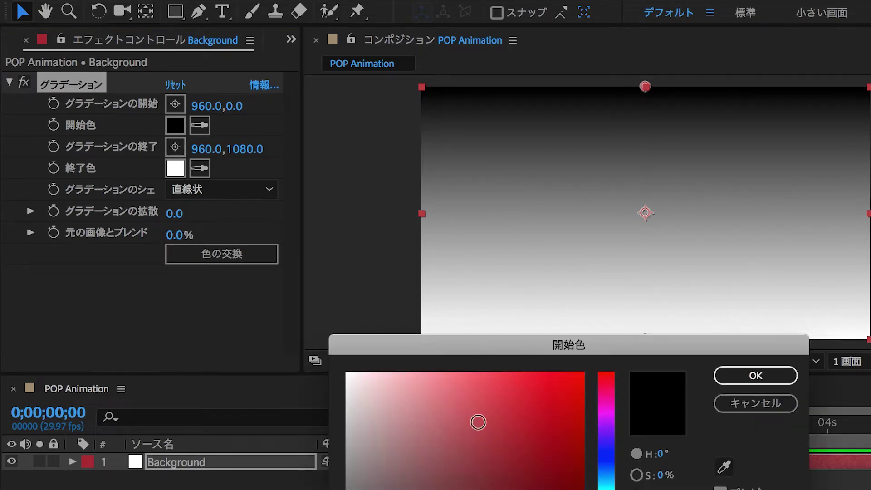
mouse_move(414, 482)
left_mouse_down()
mouse_move(324, 434)
mouse_move(301, 451)
left_mouse_up()
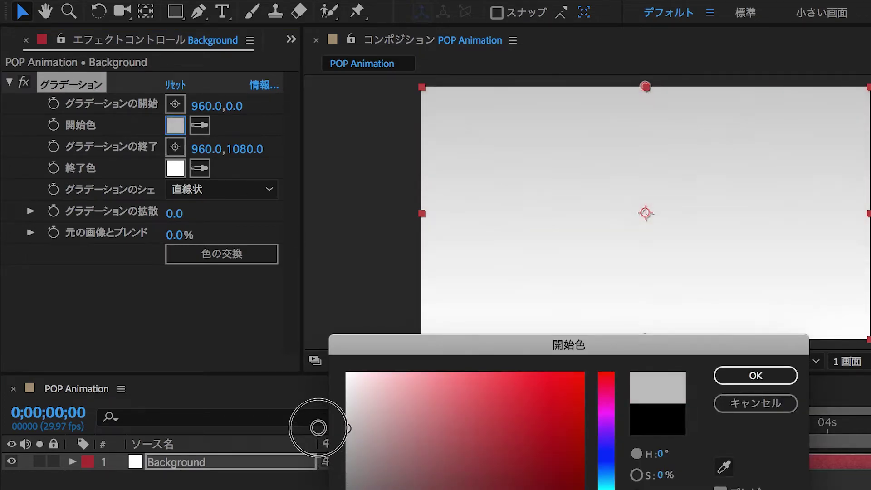
left_click(731, 374)
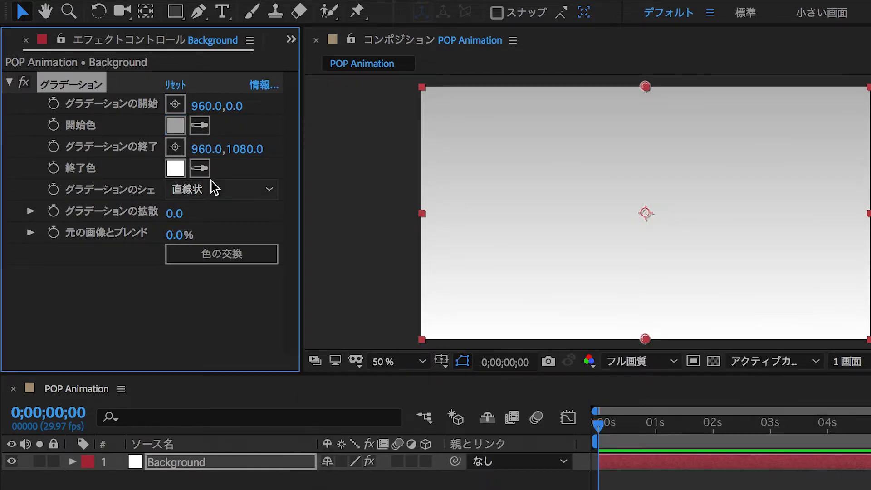
left_click(214, 193)
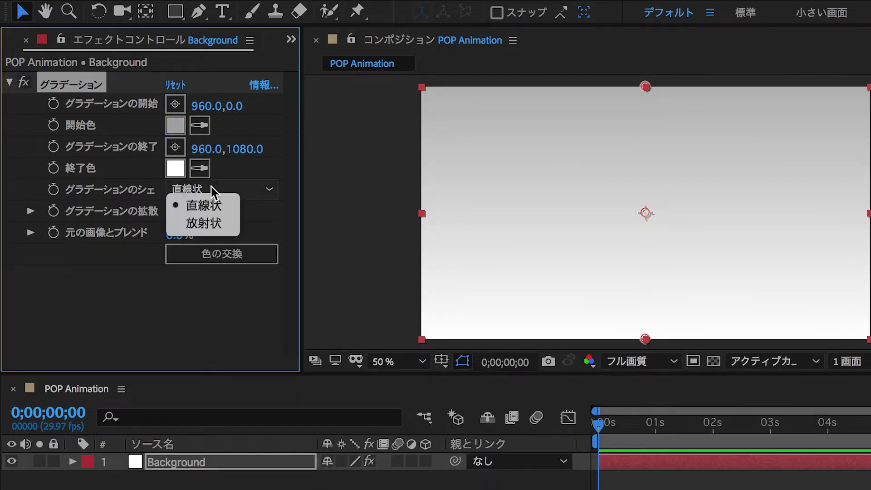
left_click(212, 223)
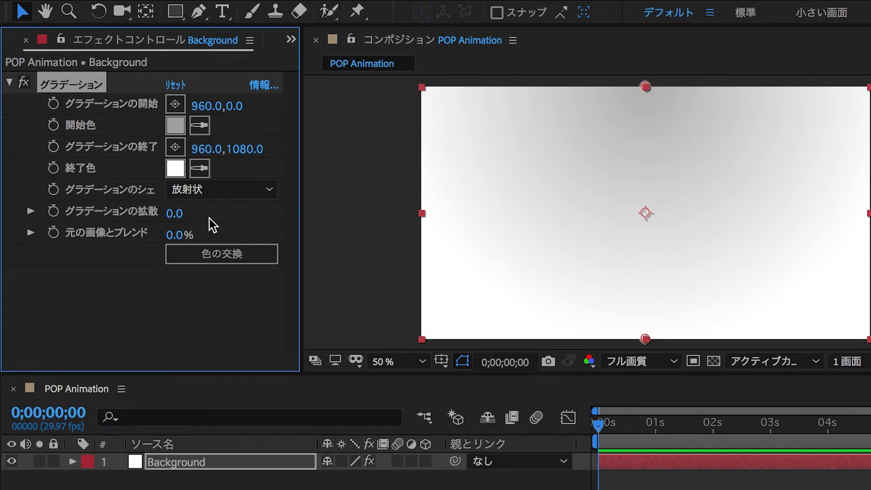
left_click(229, 267)
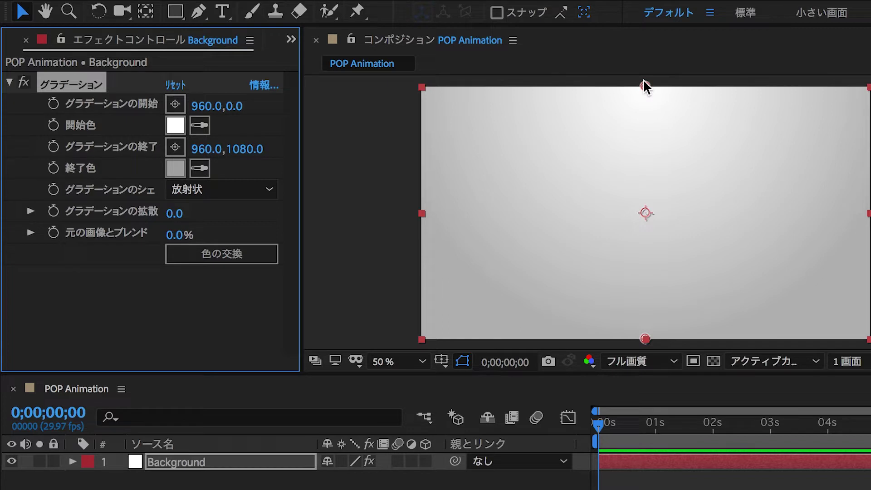
Move the gradient start point to the frame centre and its end point past the right edge
left_click_drag(644, 85, 626, 128)
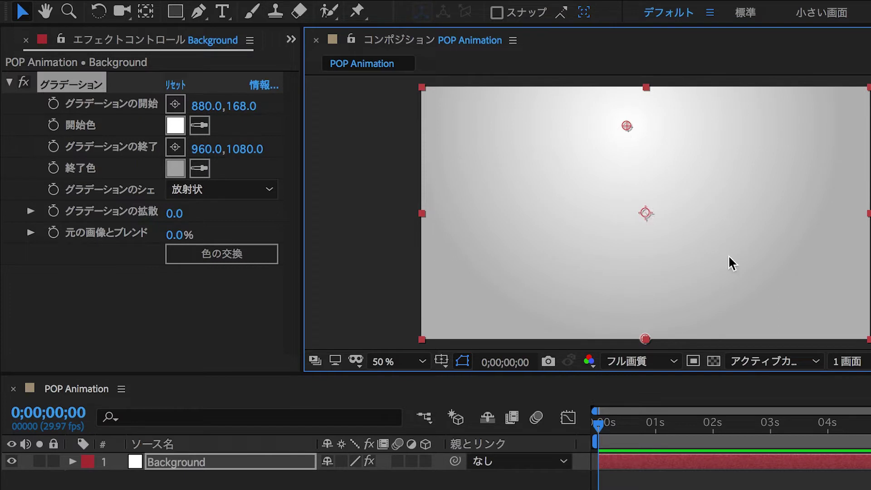
mouse_move(642, 339)
left_mouse_down()
mouse_move(849, 303)
mouse_move(653, 137)
mouse_move(870, 283)
mouse_move(870, 216)
left_mouse_up()
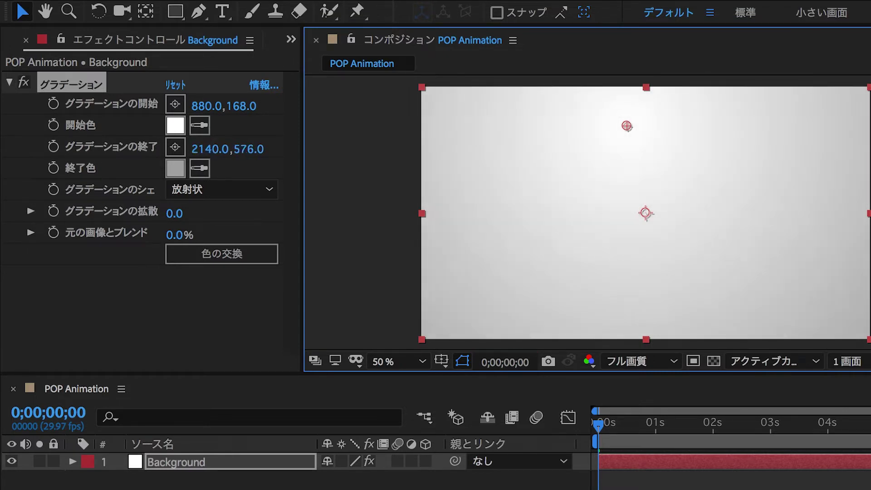
left_click_drag(626, 128, 643, 211)
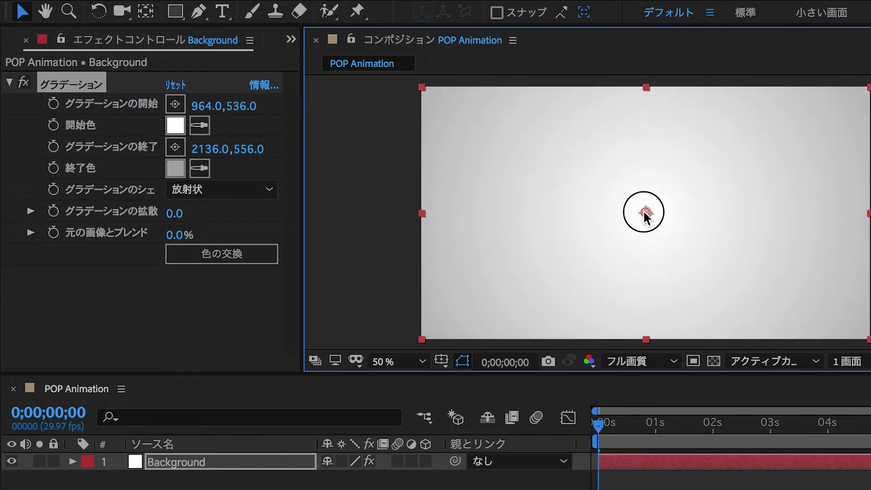
left_click_drag(870, 213, 865, 204)
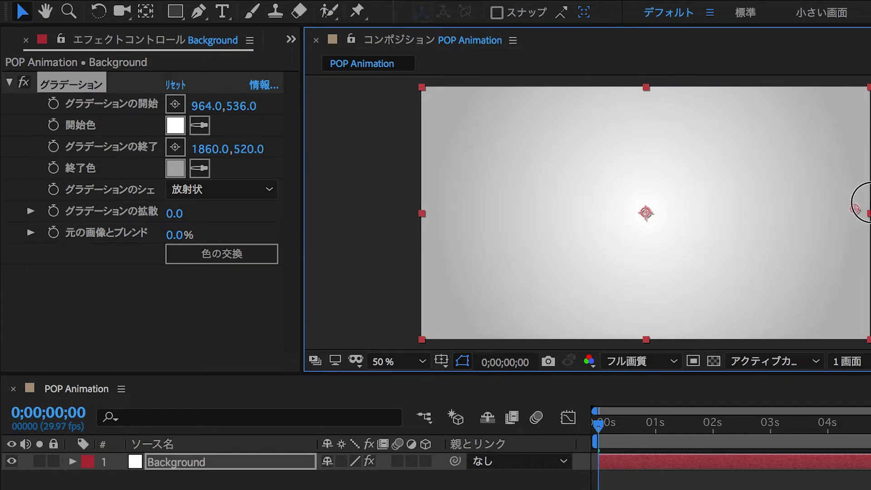
left_click_drag(865, 209, 870, 211)
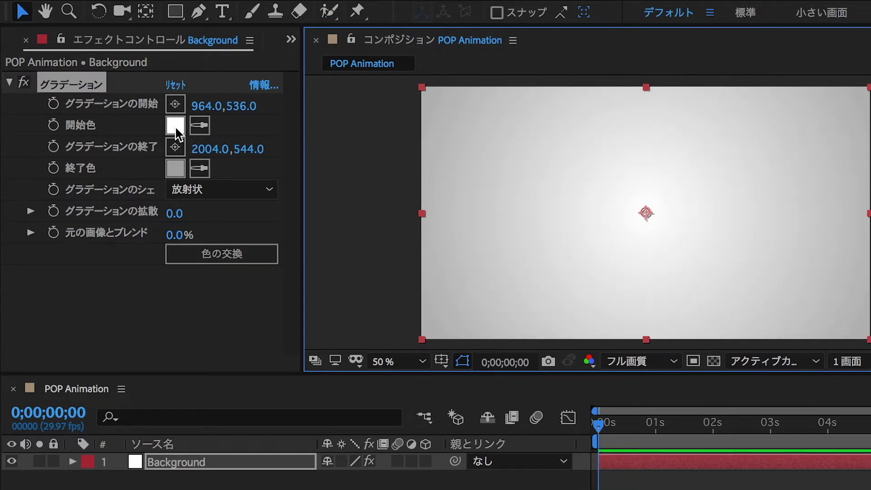
Set the gradient start colour to light grey and darken the end colour to deeper grey
left_click(176, 125)
left_click(340, 389)
left_click(730, 374)
left_click(179, 172)
left_click(350, 485)
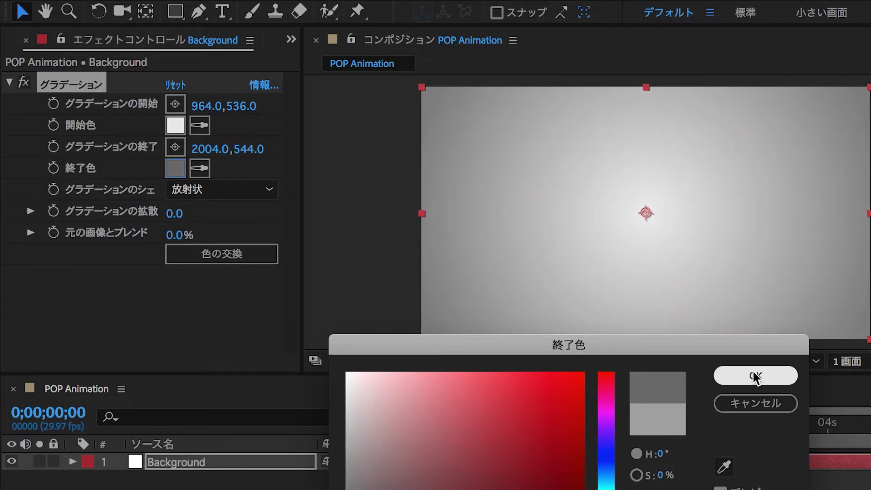
left_click(754, 377)
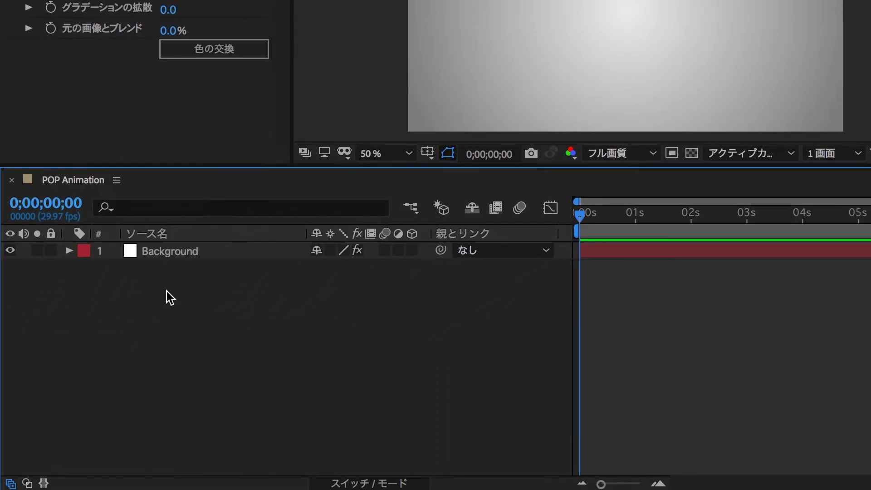
Create a text layer reading 'I REMEMBER THE OCEAN' and select all its text
right_click(167, 291)
mouse_move(227, 288)
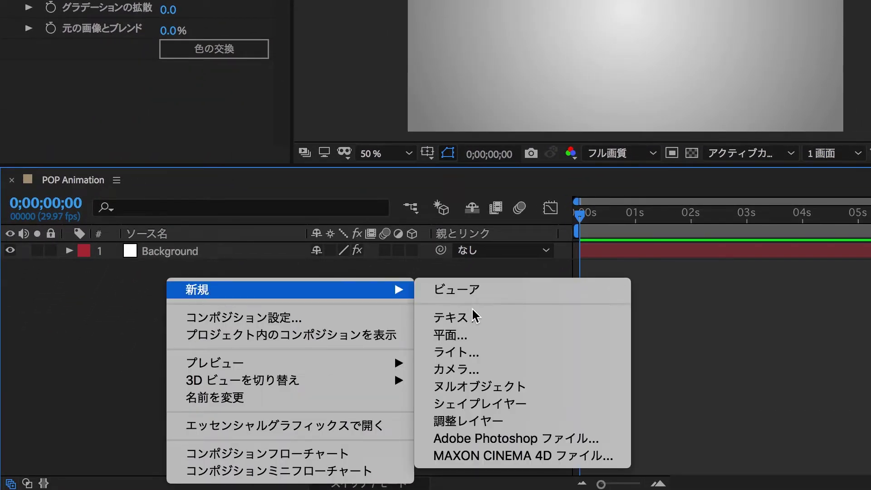
left_click(120, 364)
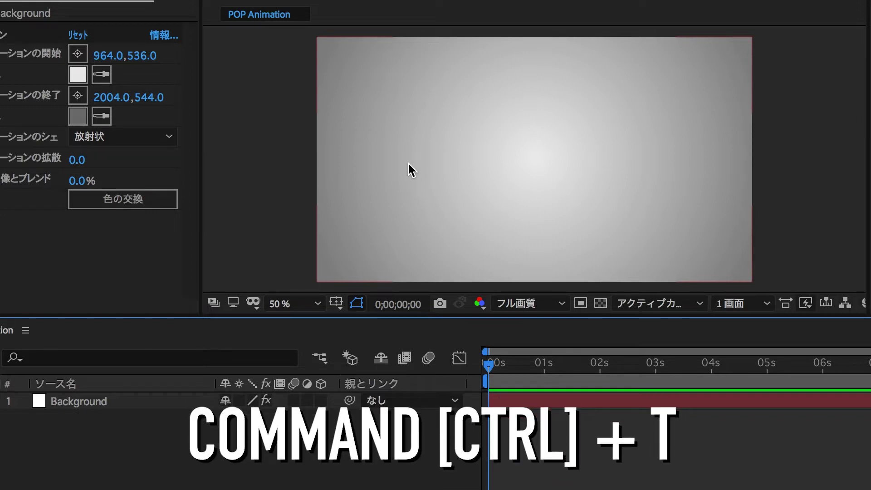
key("ctrl+t")
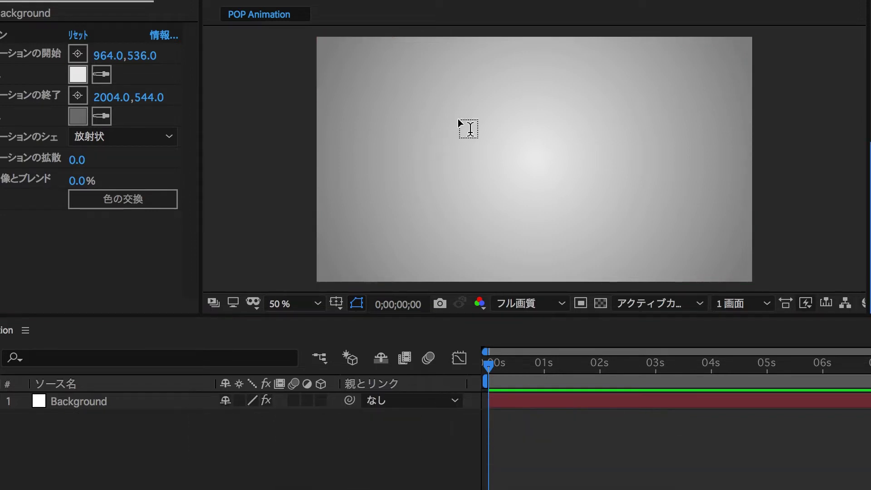
left_click(458, 119)
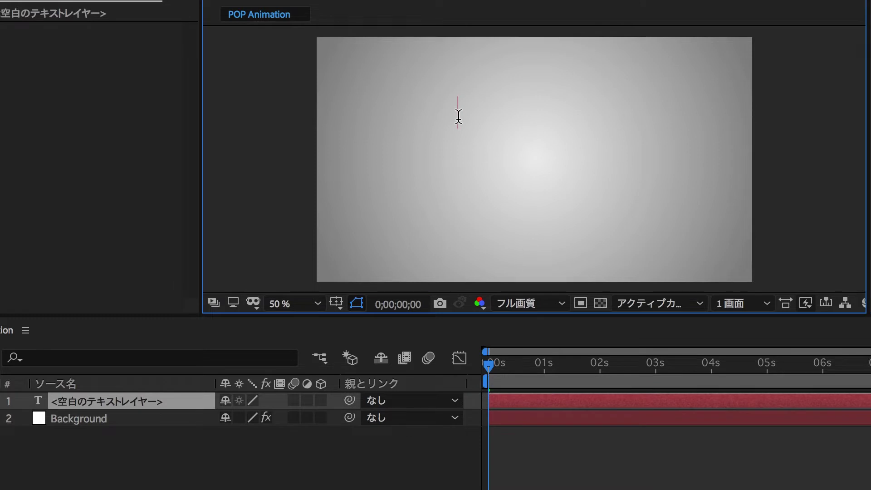
type("I REMEMBER THE OCEAN")
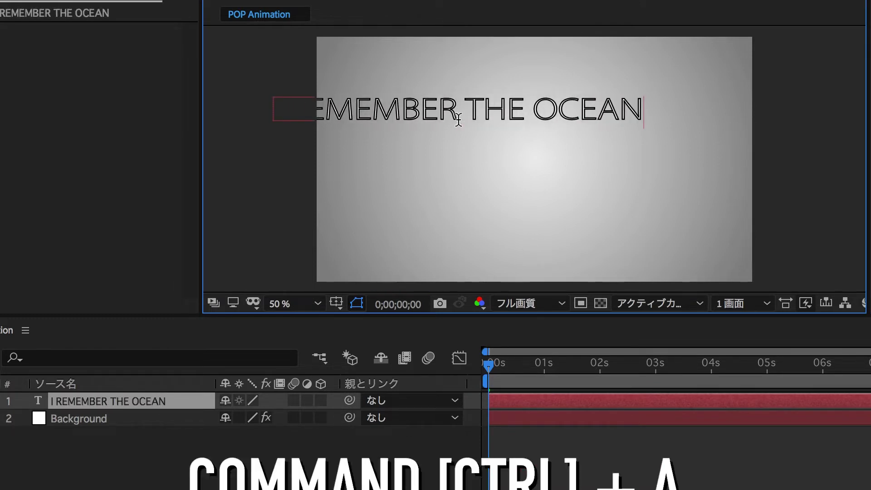
key("ctrl+a")
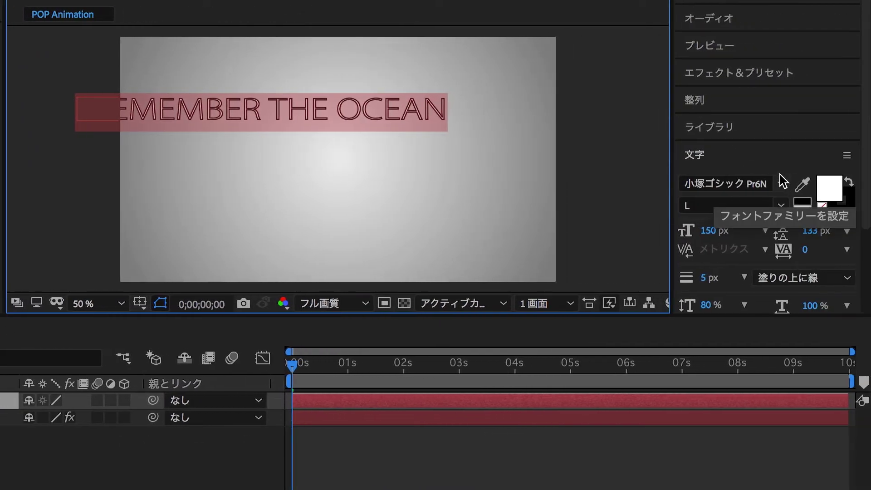
Set the title font to Bebas Neue at 200 px
left_click(781, 183)
scroll(657, 363, "down", 10)
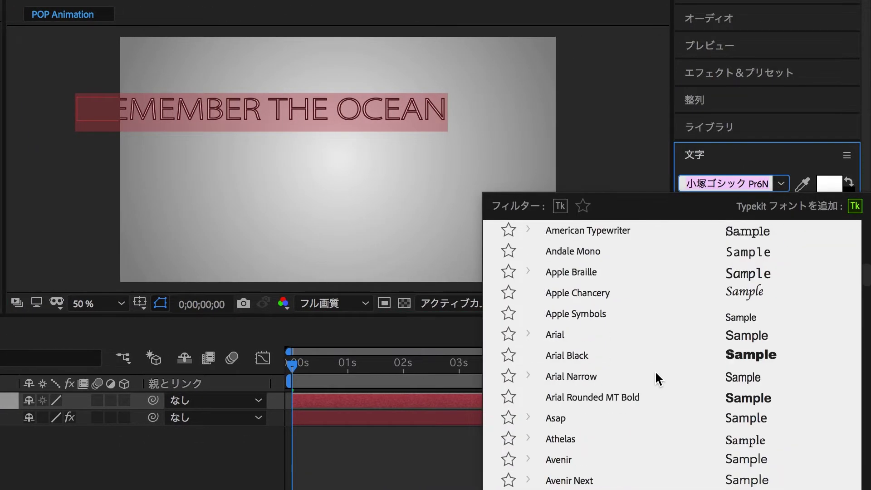
scroll(635, 408, "down", 3)
scroll(580, 399, "down", 3)
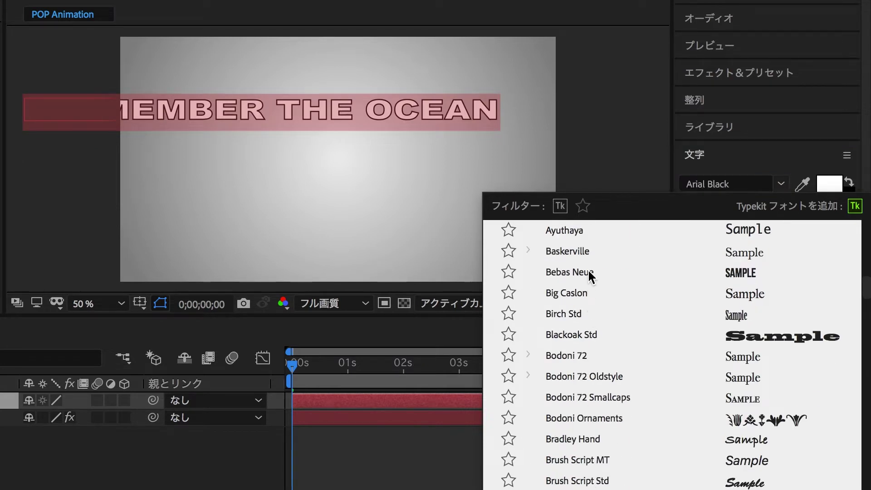
left_click(587, 272)
left_click_drag(732, 231, 758, 229)
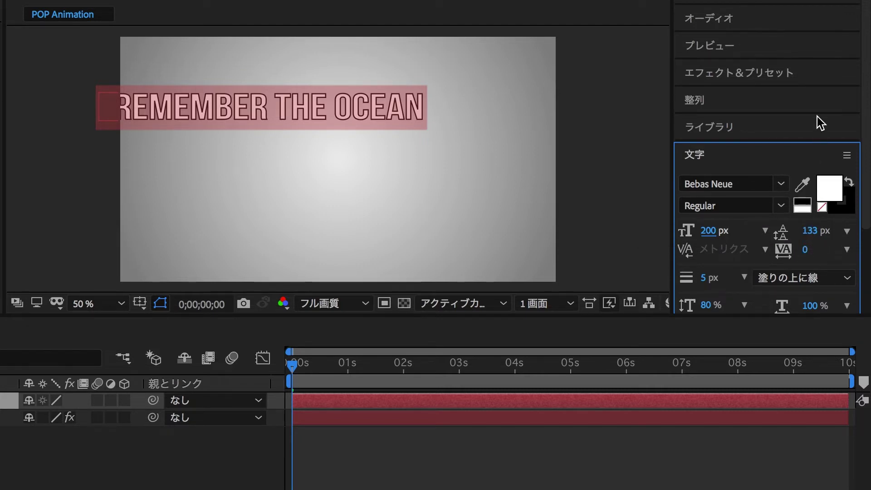
Centre the title horizontally and vertically in the comp and scale it up slightly
left_click(780, 102)
left_click(722, 144)
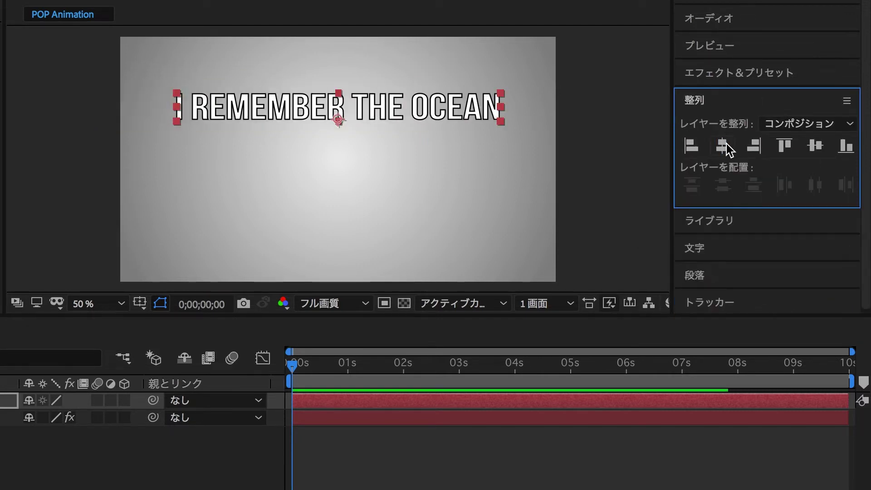
left_click(815, 145)
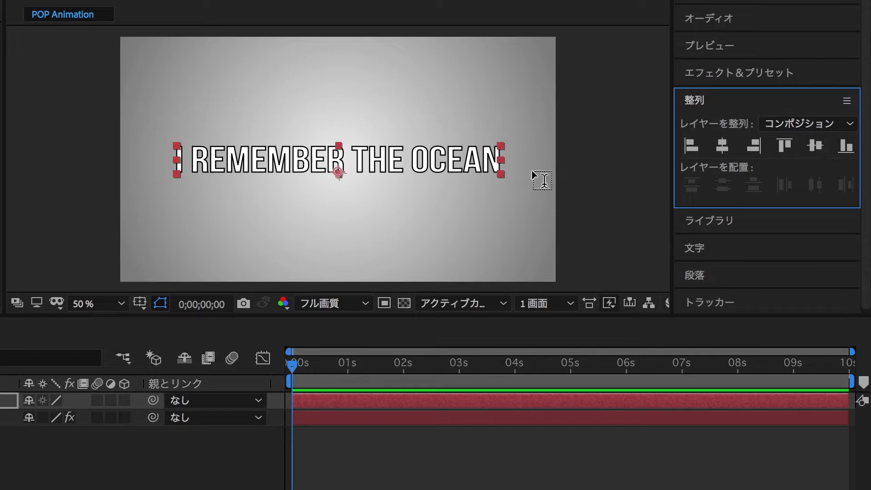
left_click(501, 178)
left_click_drag(501, 178, 533, 156)
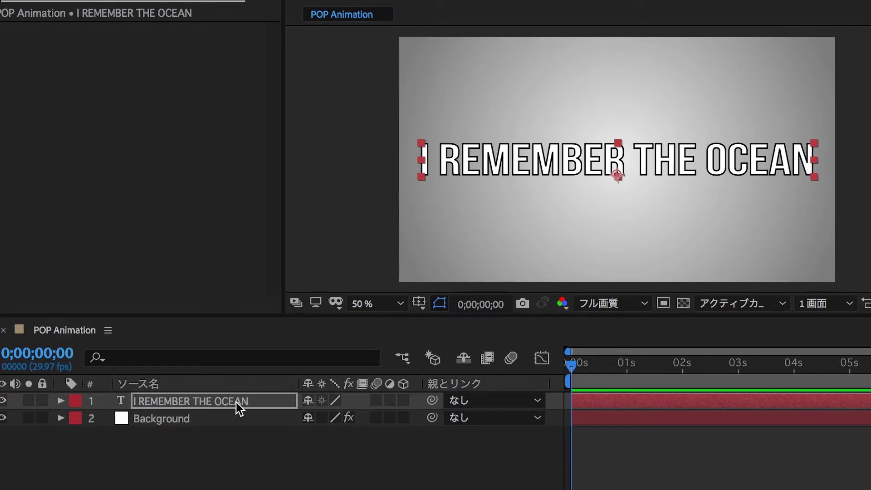
Duplicate the title layer with Ctrl+D into copies 2–4, then reselect the original layer
left_click(238, 402)
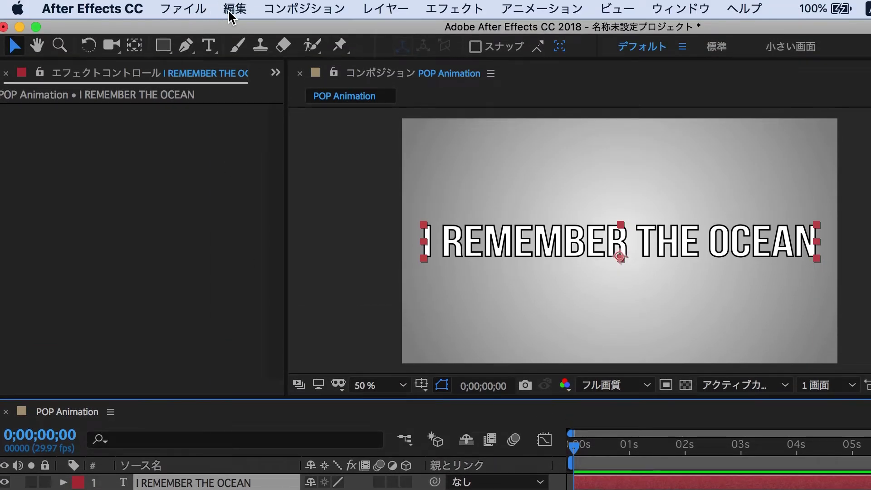
left_click(233, 9)
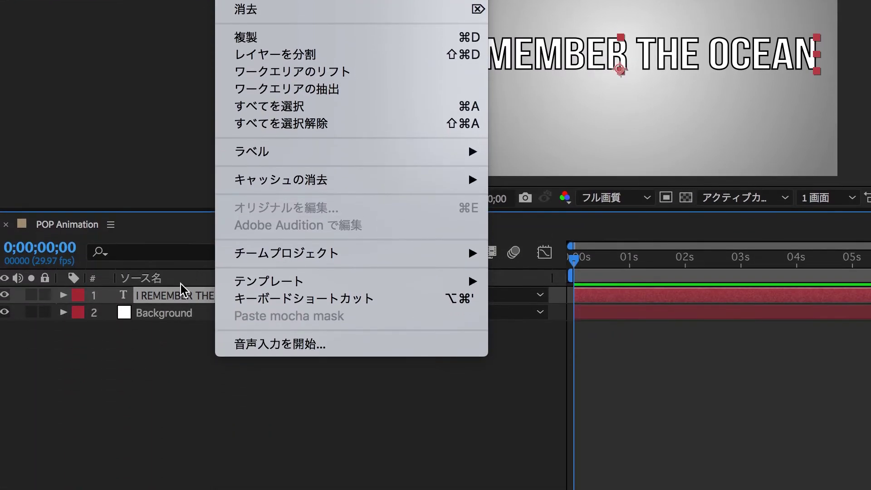
left_click(176, 292)
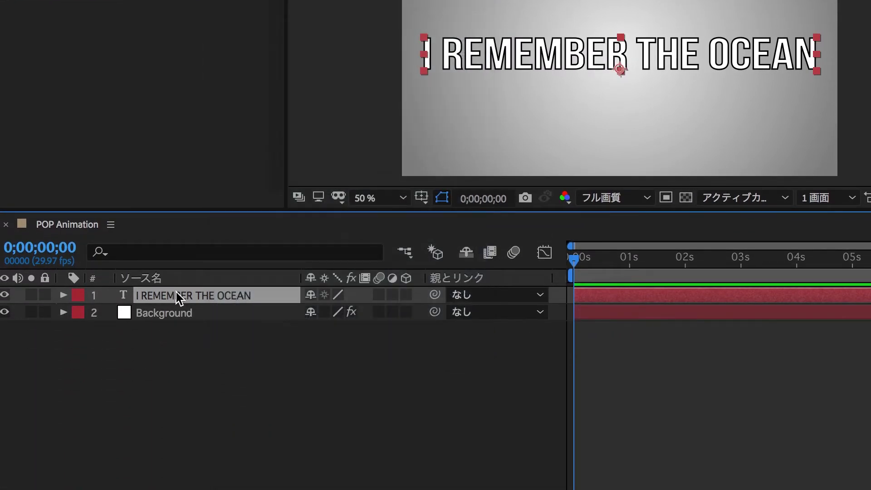
key("ctrl+d")
key("ctrl+d")
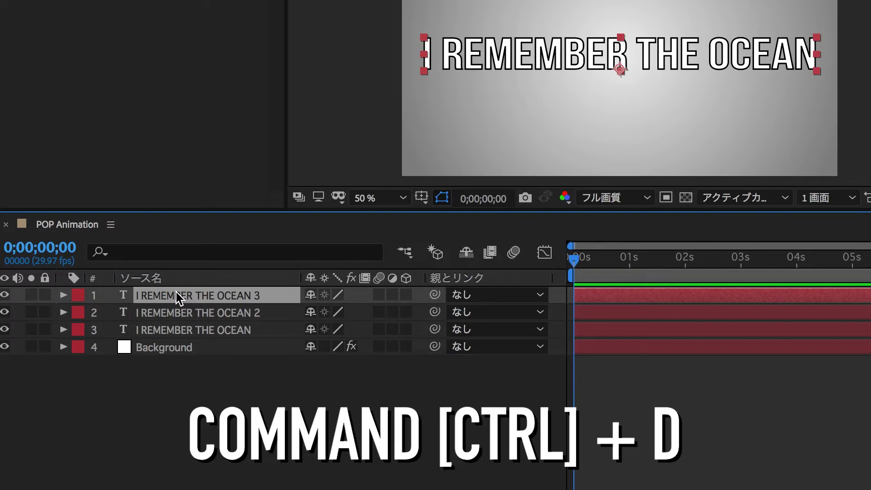
key("ctrl+d")
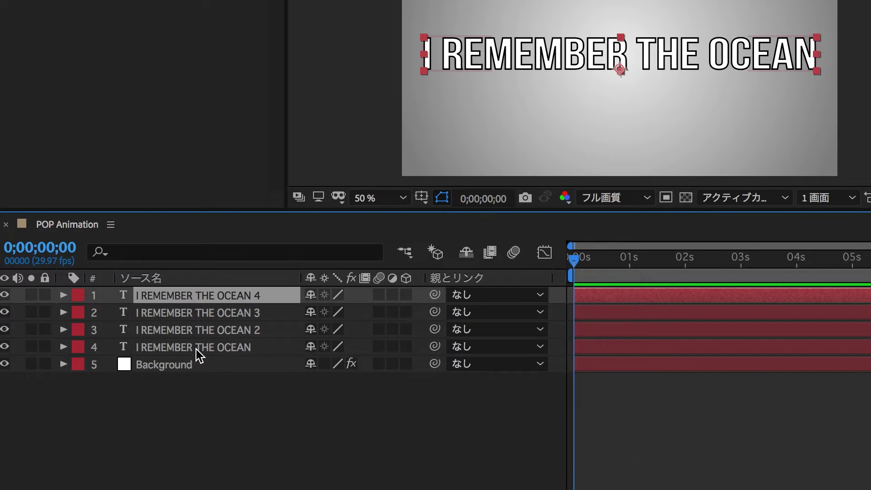
left_click(199, 349)
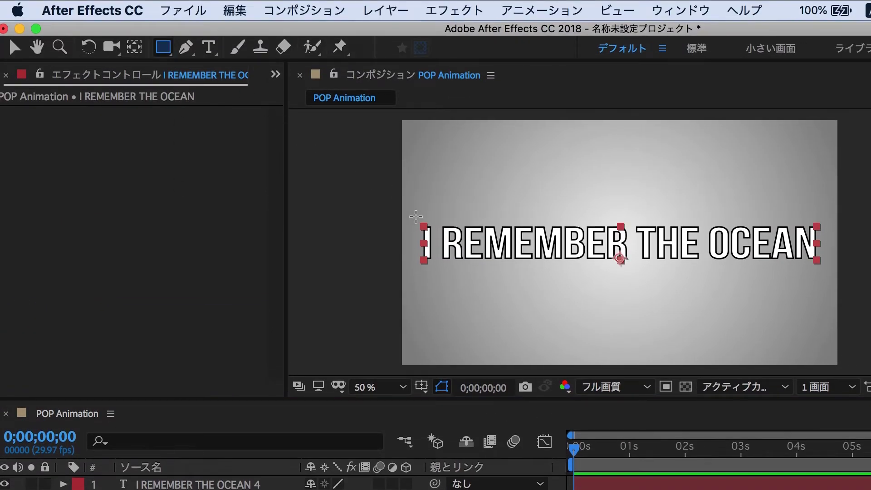
Draw a rectangle mask around just the 'I' on the original title layer, checking it in solo
left_click_drag(412, 214, 441, 273)
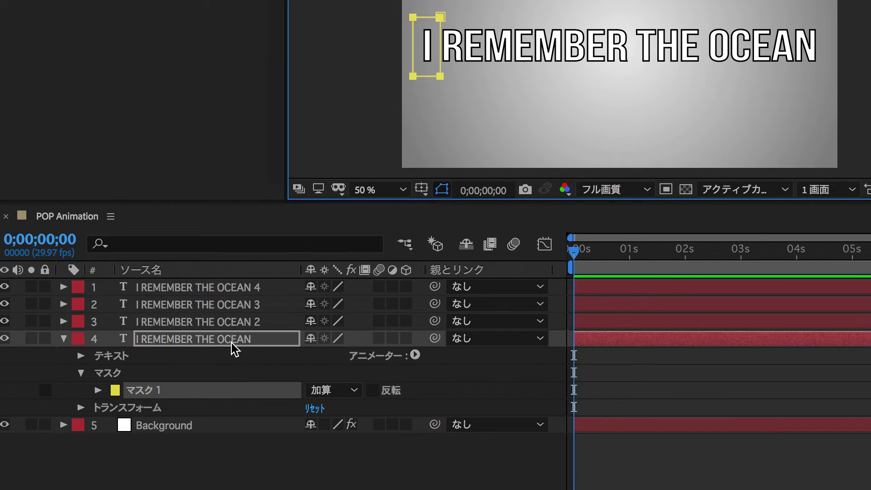
left_click(232, 343)
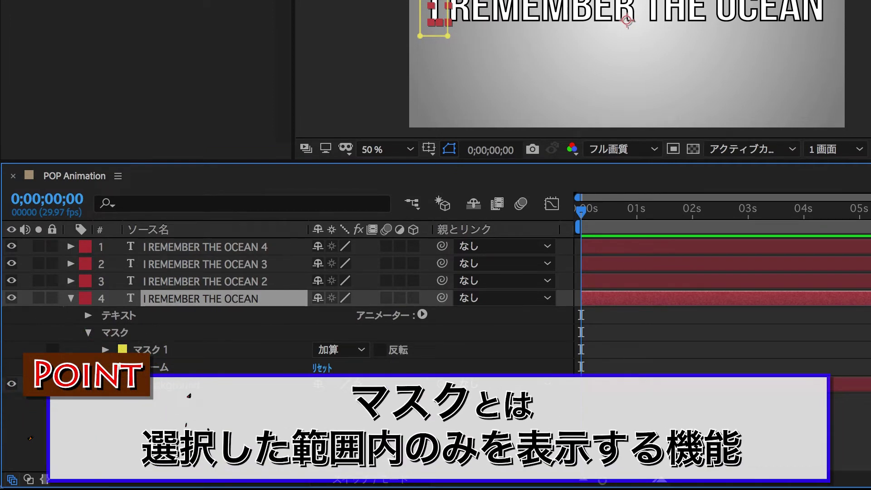
left_click(39, 298)
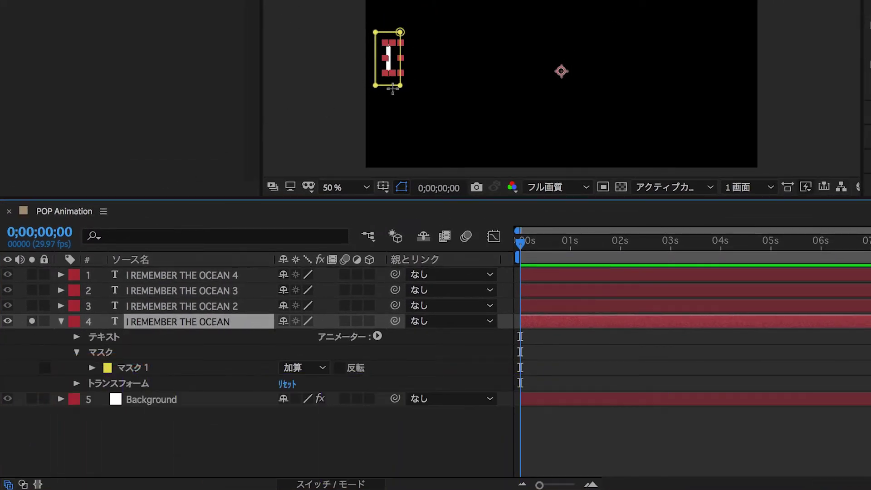
left_click(31, 322)
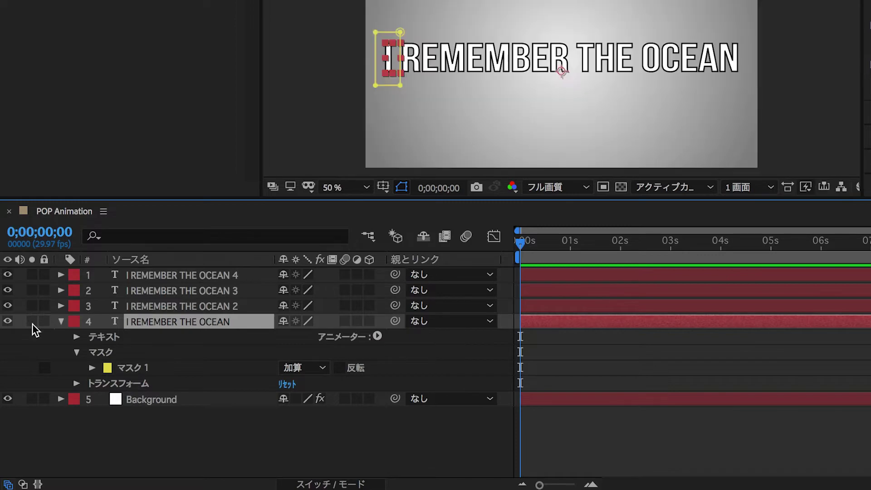
left_click(61, 322)
left_click(149, 305)
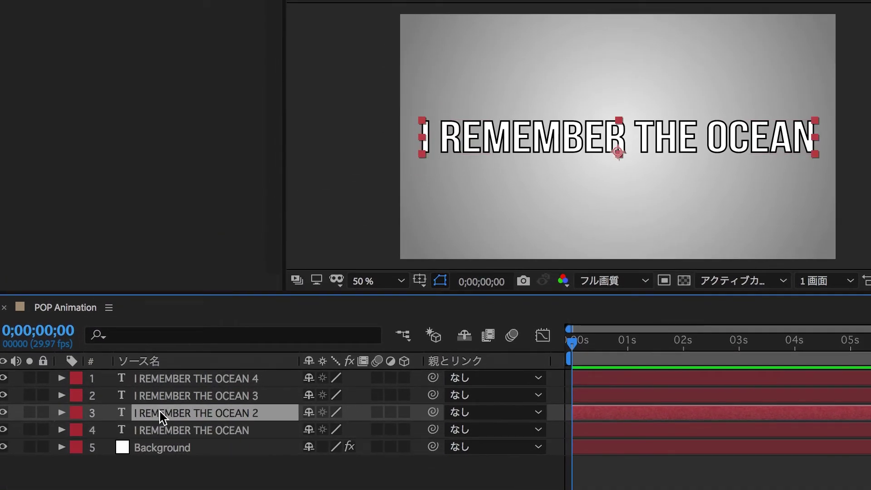
Draw rectangle masks isolating REMEMBER, THE and OCEAN on text copies 2, 3 and 4
left_click_drag(437, 110, 630, 162)
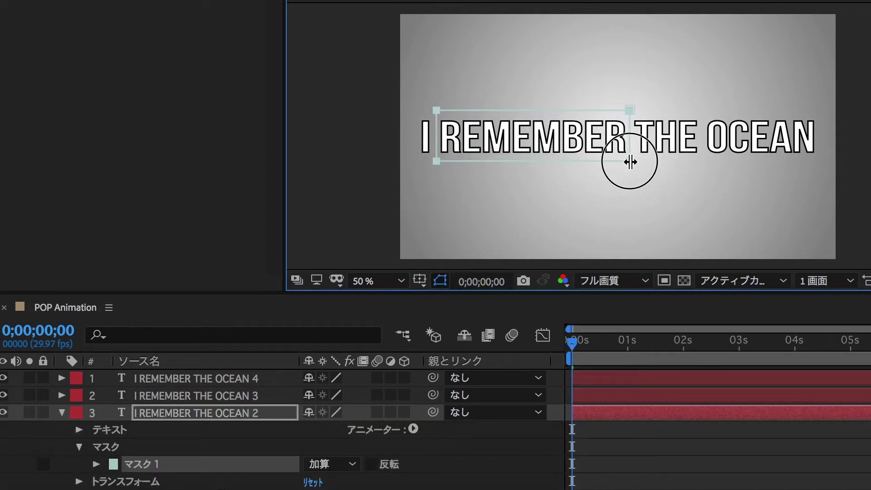
left_click(240, 393)
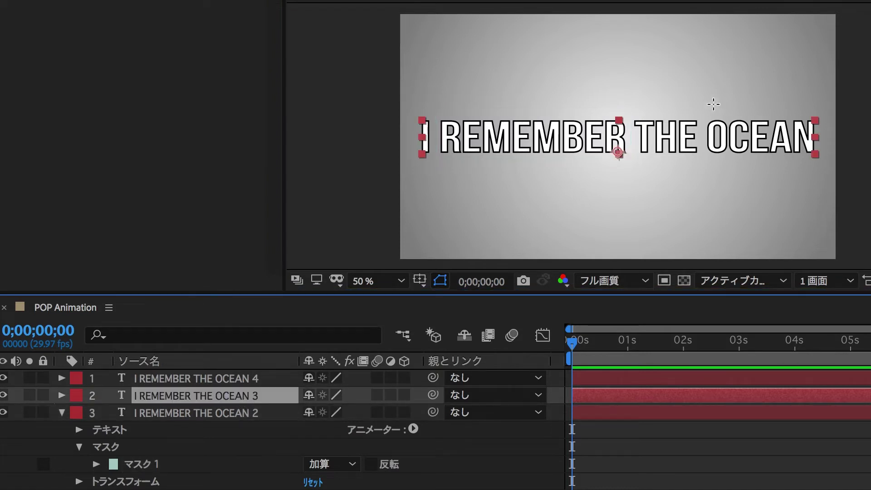
left_click_drag(703, 104, 629, 162)
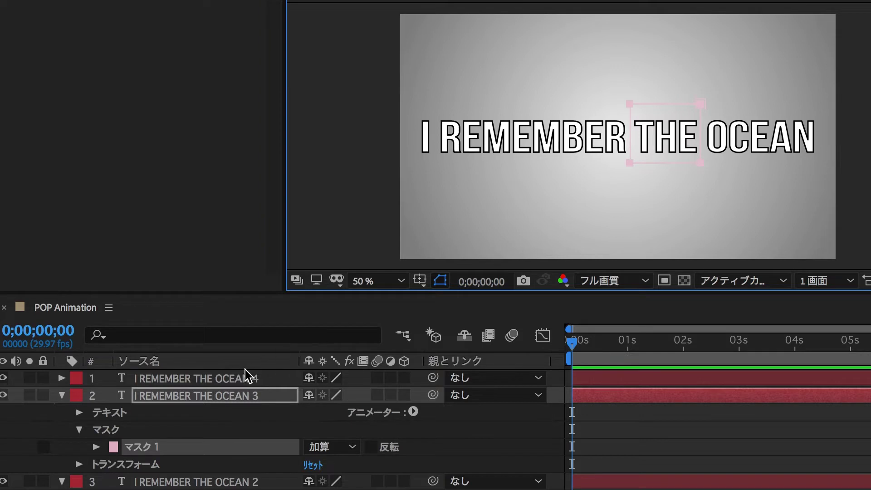
left_click(237, 378)
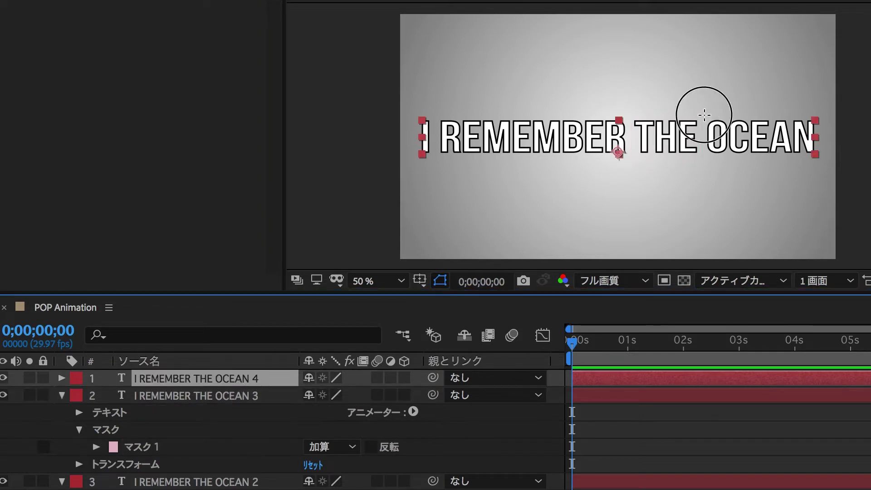
left_click_drag(702, 112, 817, 158)
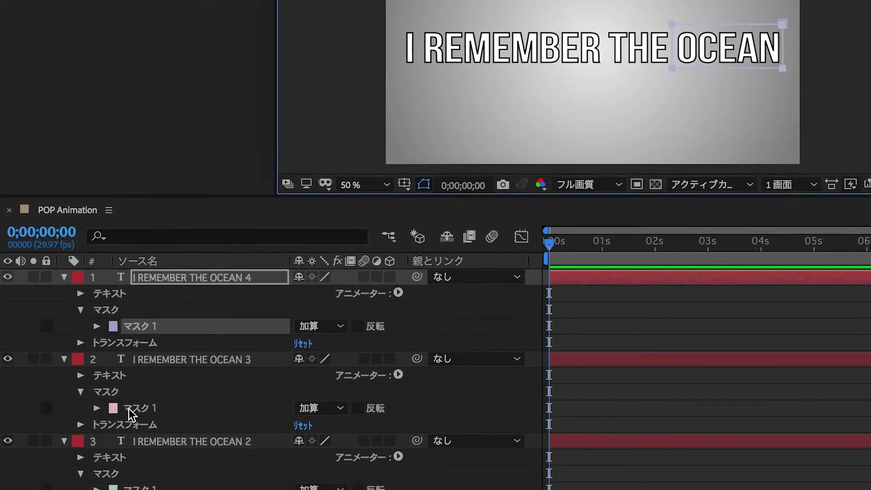
scroll(129, 407, "down", 3)
left_click(184, 463)
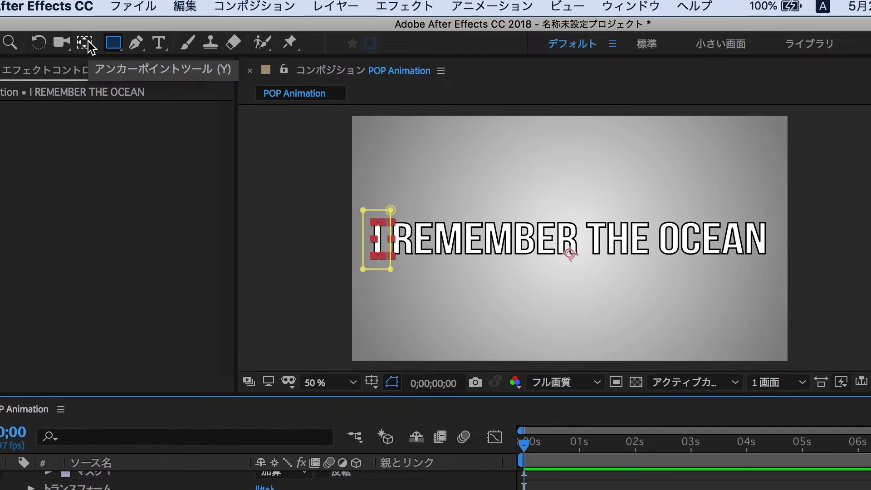
With the Pan Behind tool, move each layer's anchor point onto I, REMEMBER, THE and OCEAN
left_click(89, 42)
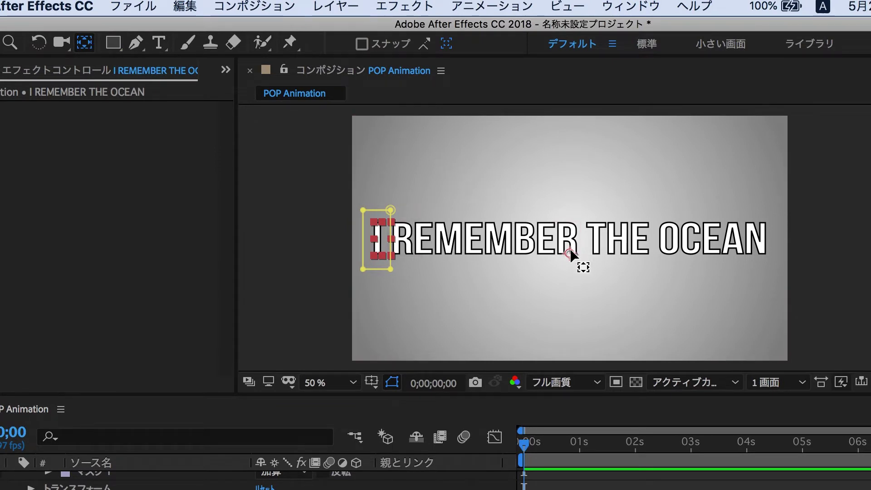
left_click_drag(570, 254, 379, 241)
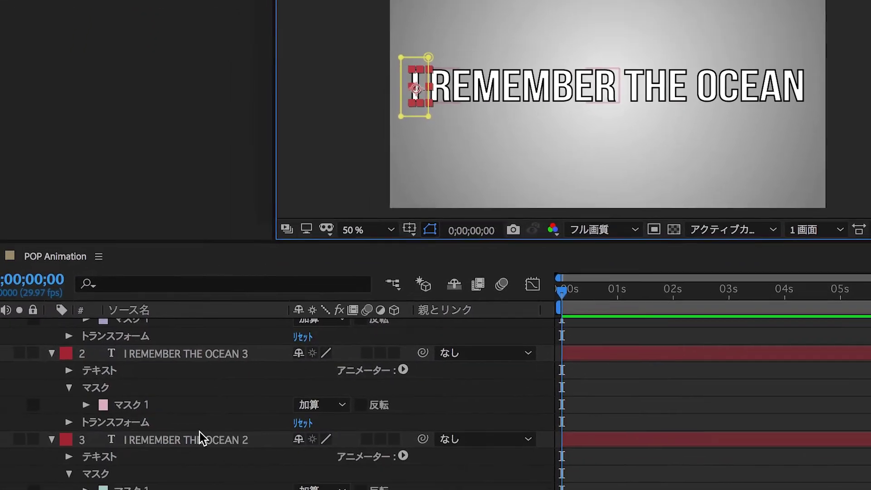
left_click(214, 372)
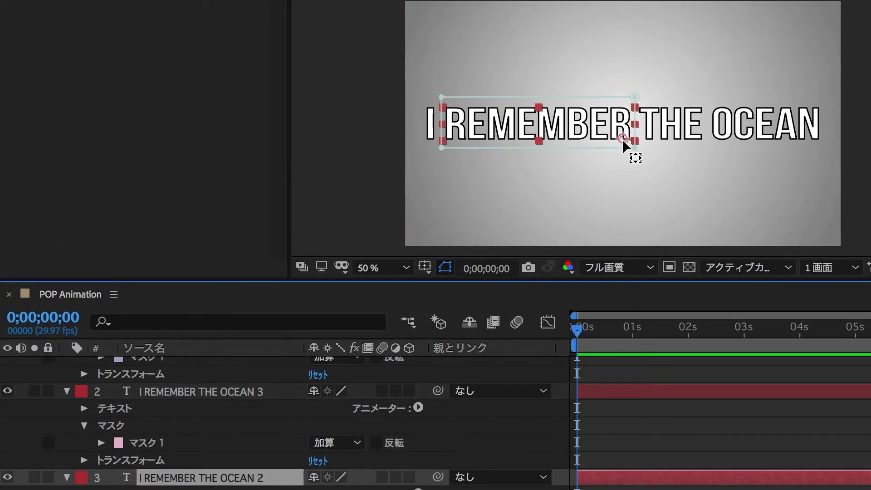
left_click_drag(623, 55, 535, 46)
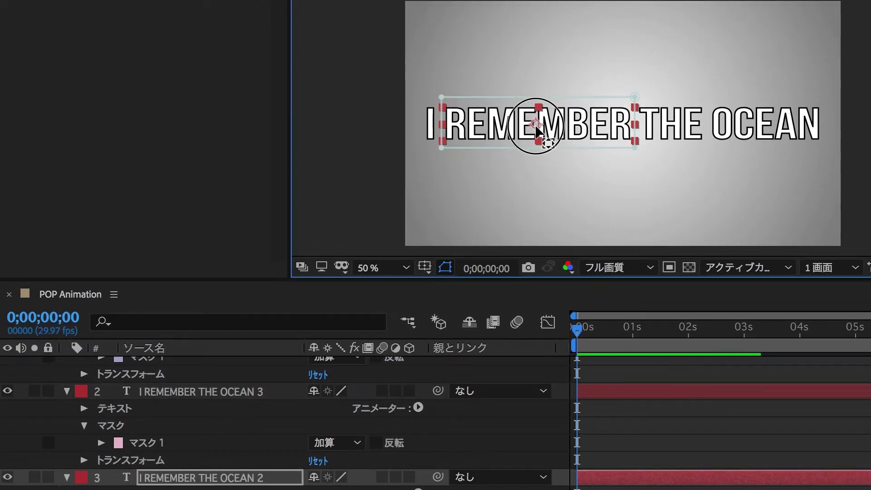
left_click(263, 393)
left_click_drag(624, 139, 673, 129)
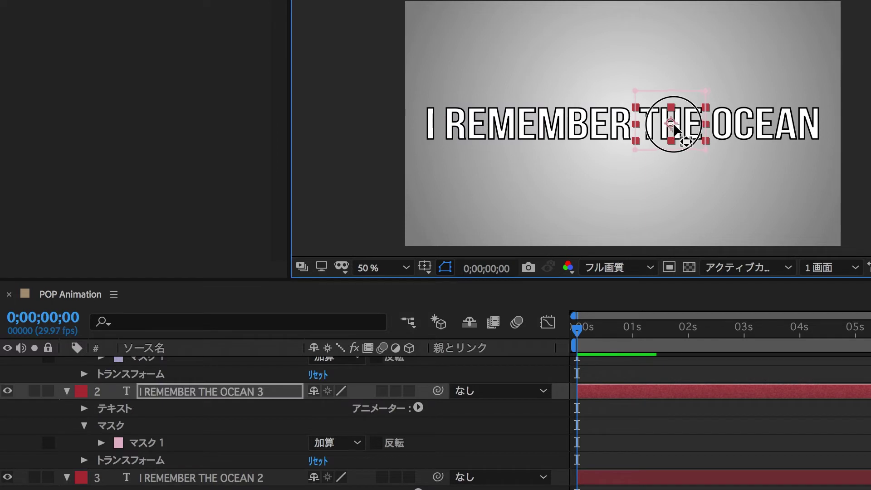
scroll(214, 424, "up", 3)
left_click(219, 366)
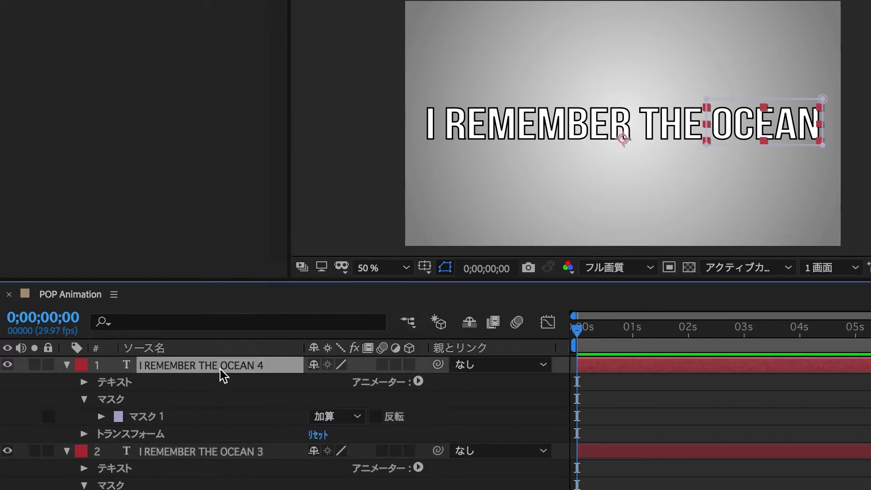
left_click_drag(616, 142, 763, 129)
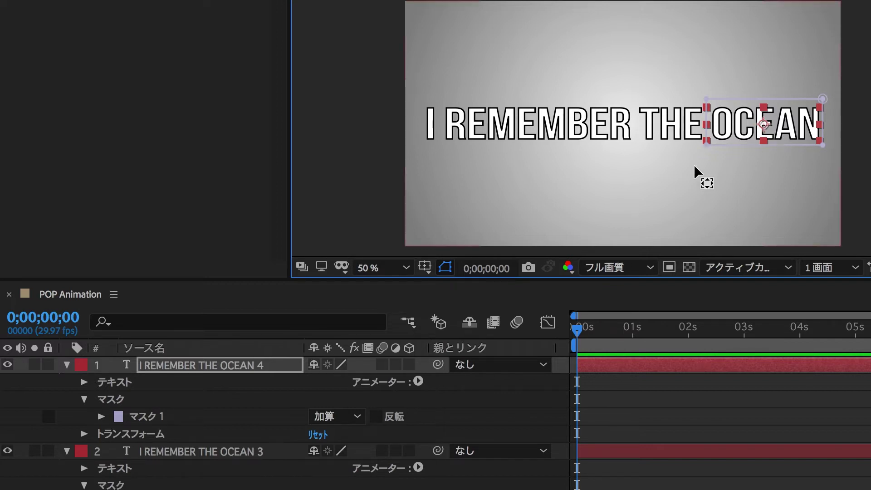
left_click(66, 365)
Collapse the layers, select all four word layers and set their Scale to 0%
left_click(67, 382)
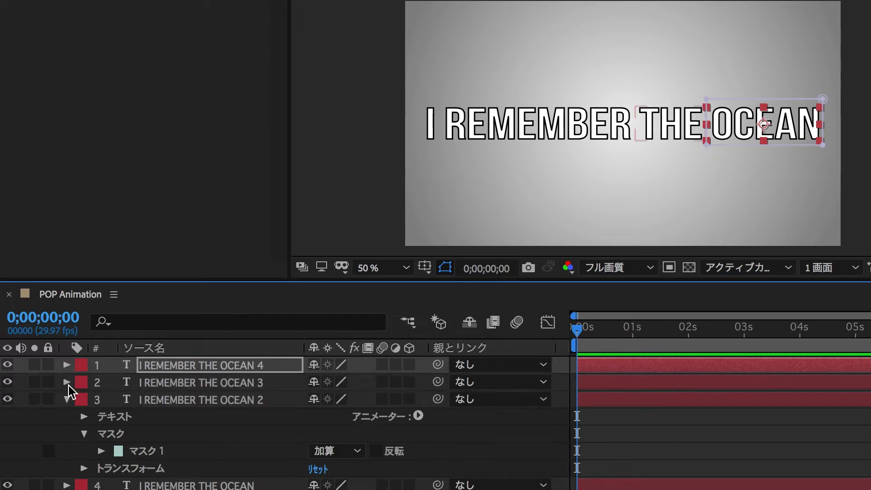
left_click(68, 400)
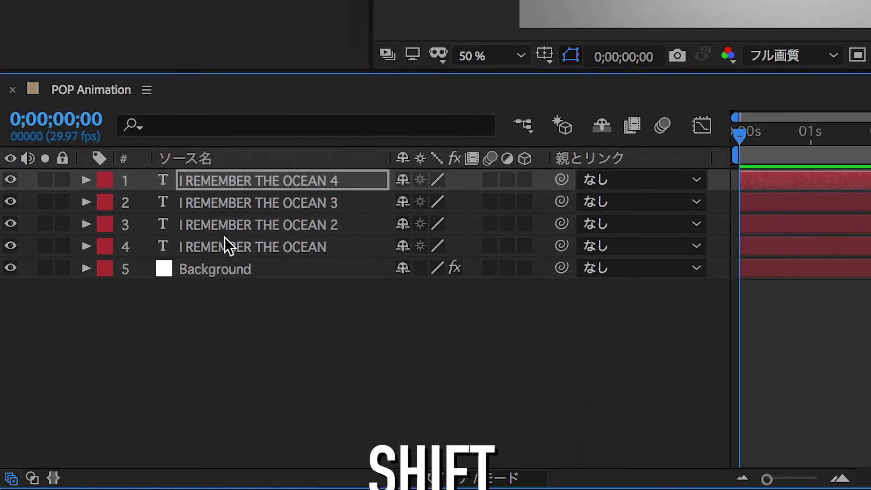
left_click(181, 417, "shift")
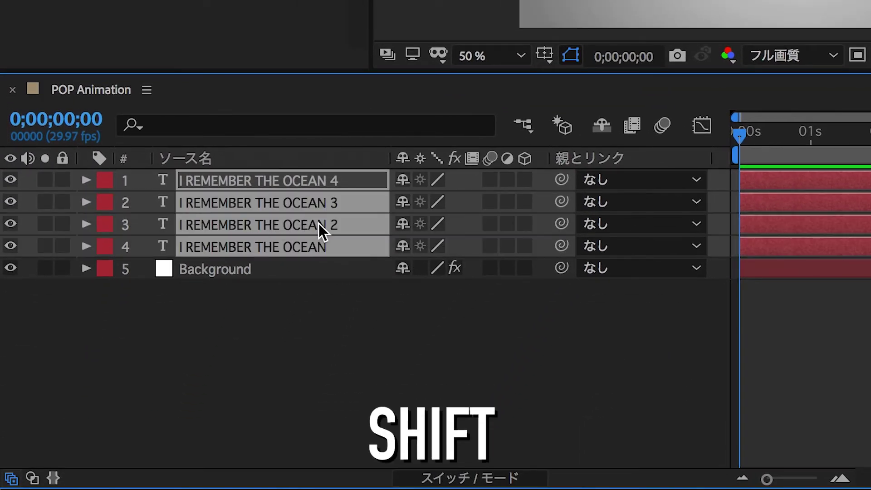
key("s")
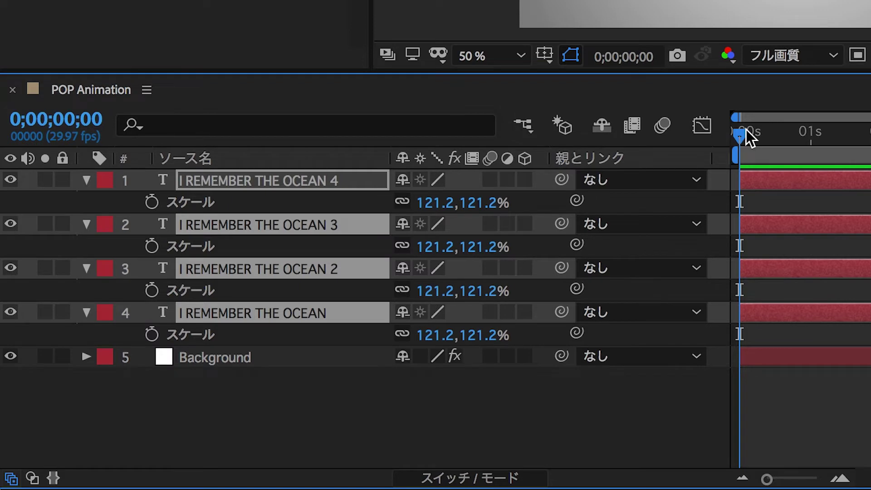
left_click(429, 203)
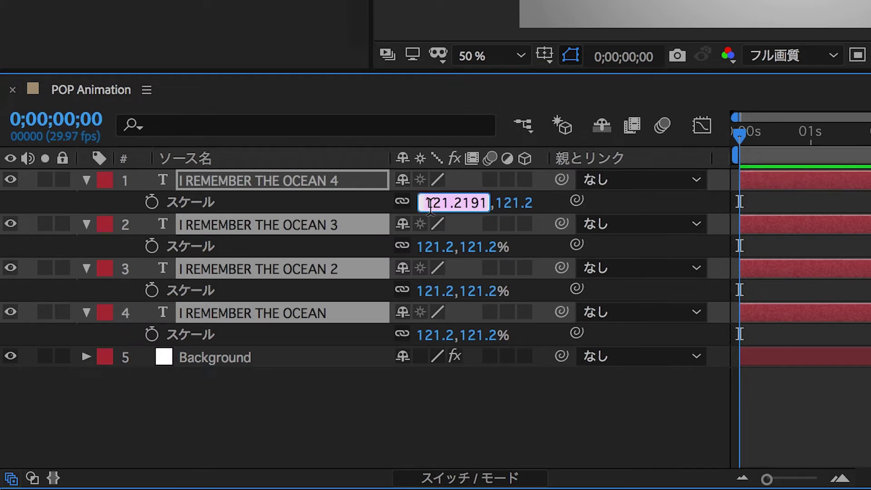
type("0")
key("Return")
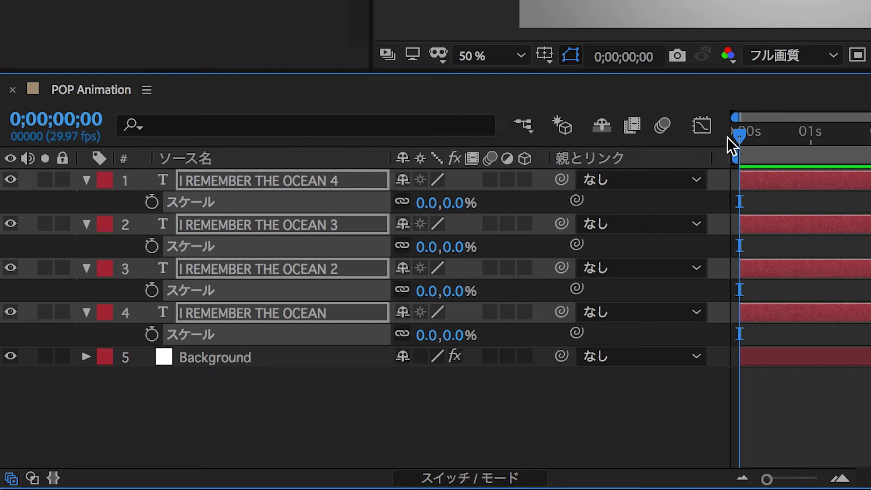
Keyframe Scale on all four words: 0% at frame 12, 131% before 1 s, 118% at 1;06
left_click_drag(742, 134, 768, 136)
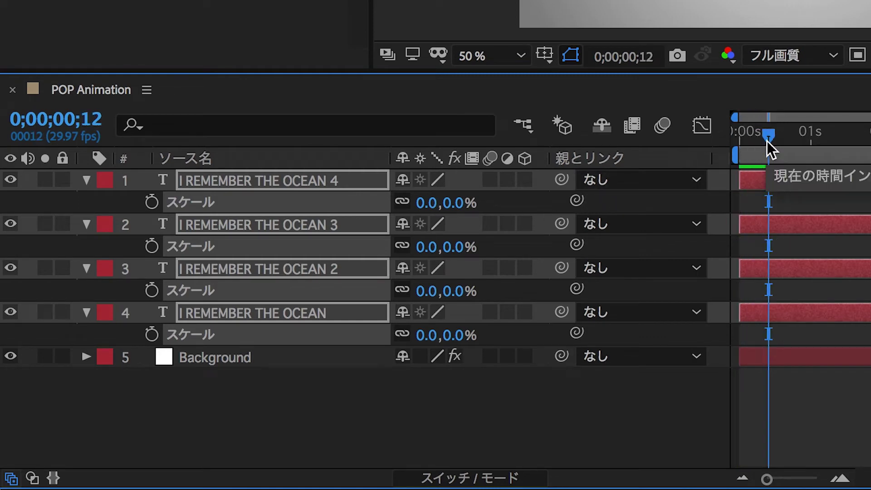
left_click(152, 202)
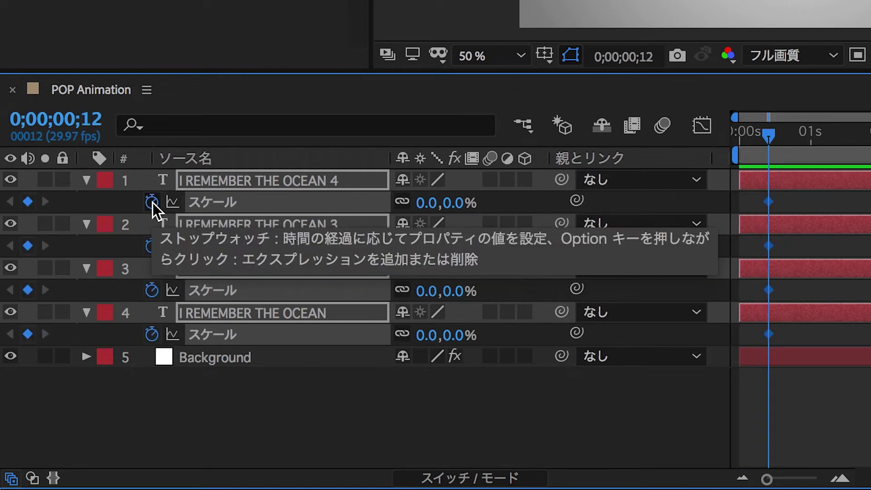
left_click(824, 248)
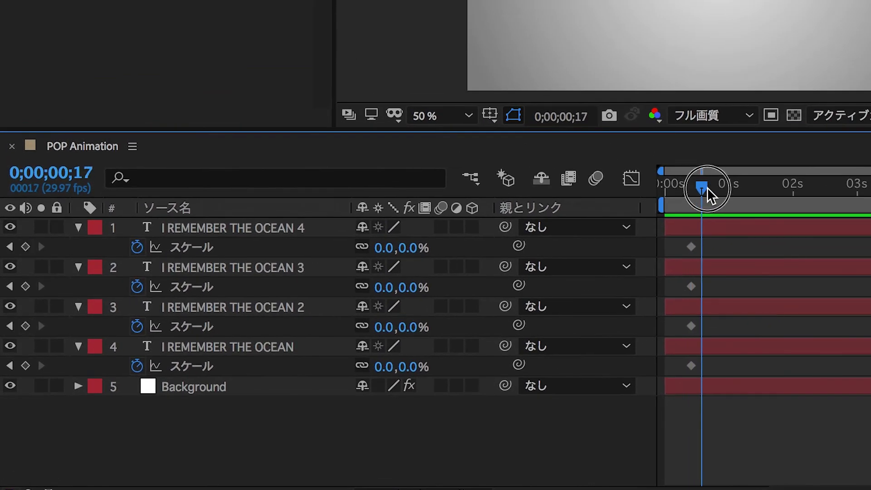
left_click_drag(692, 184, 727, 191)
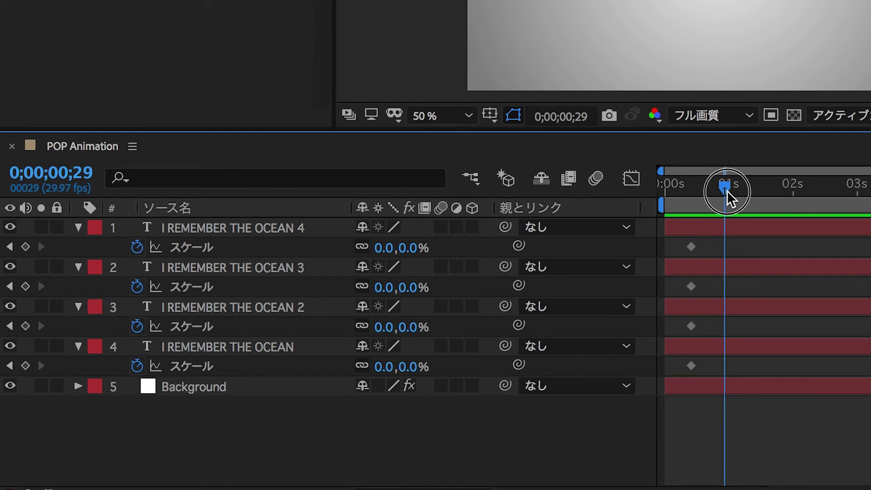
left_click(287, 231)
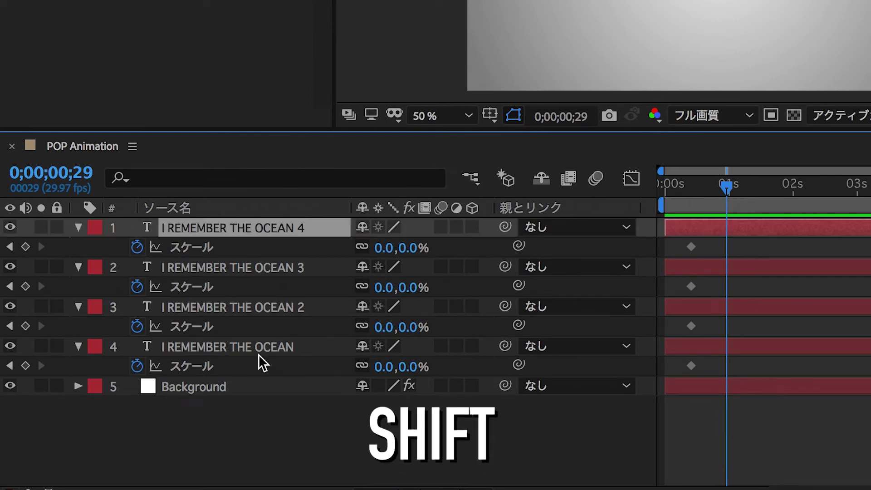
left_click(258, 349, "shift")
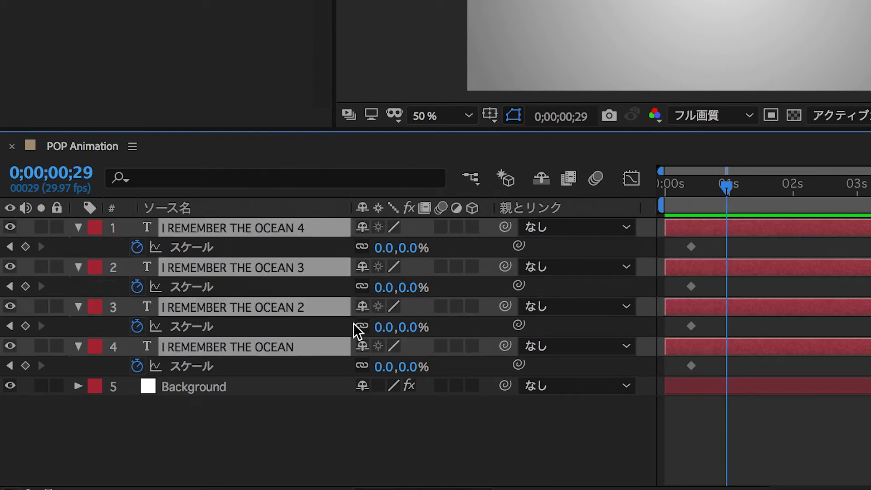
left_click(385, 327)
left_click_drag(385, 292, 530, 295)
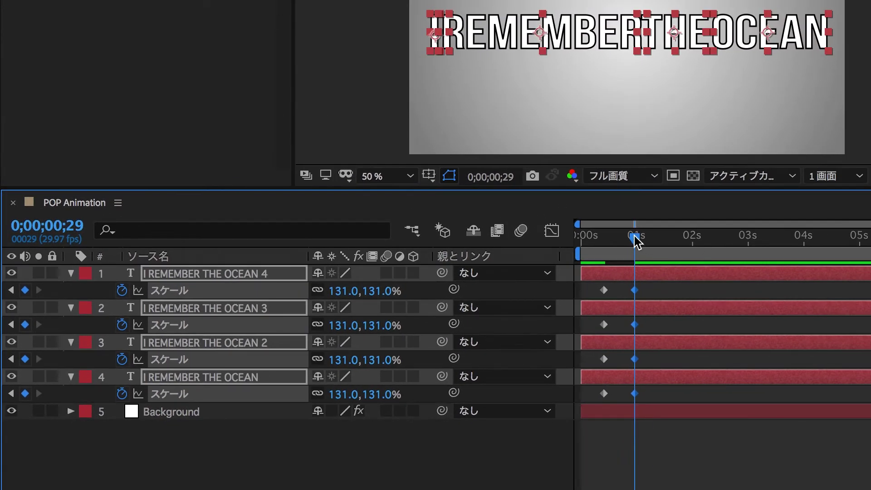
left_click_drag(635, 237, 648, 245)
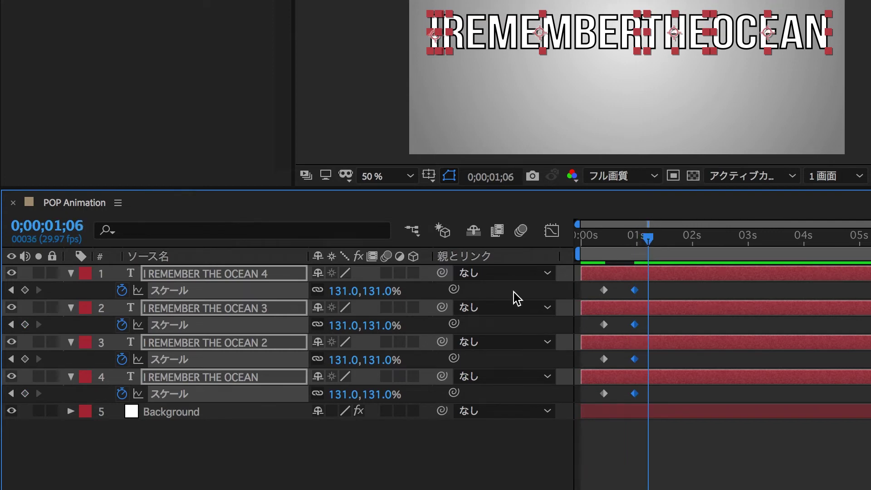
left_click_drag(343, 299, 332, 301)
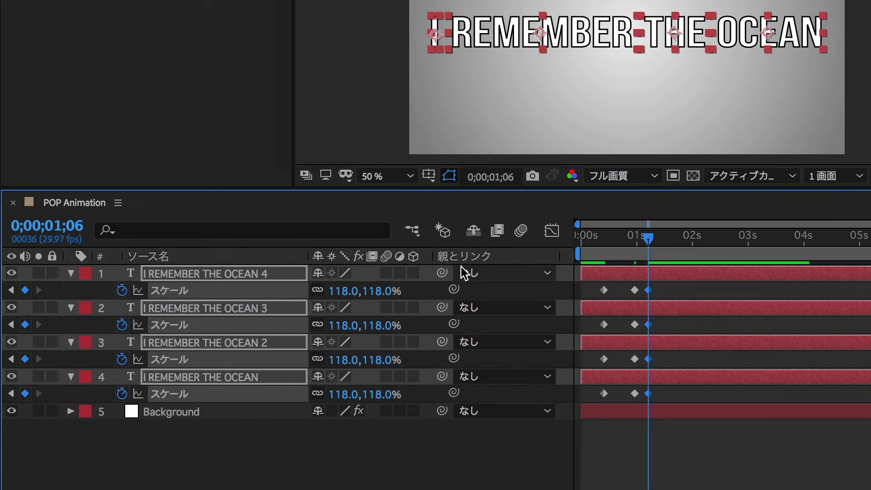
Preview the word pop from frame 12, then select the Scale keyframes of layers 1 and 4
left_click(604, 237)
key("space")
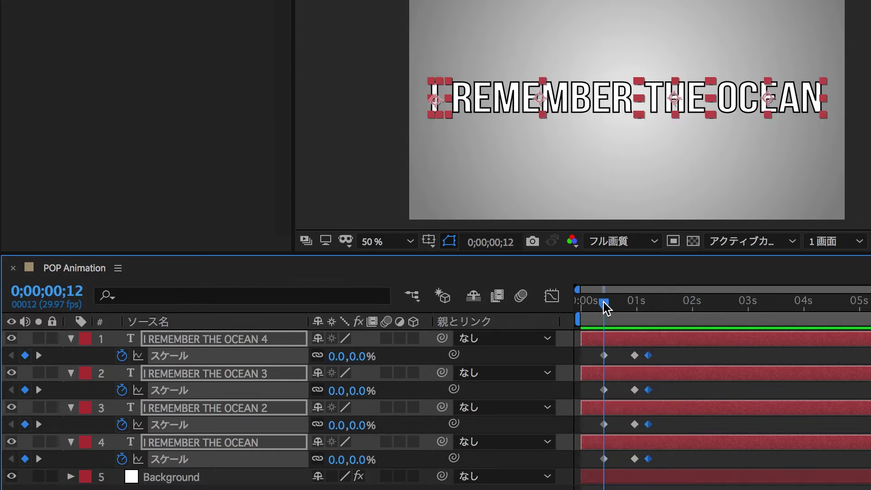
key("space")
left_click(605, 302)
key("space")
key("space")
left_click_drag(701, 357, 589, 363)
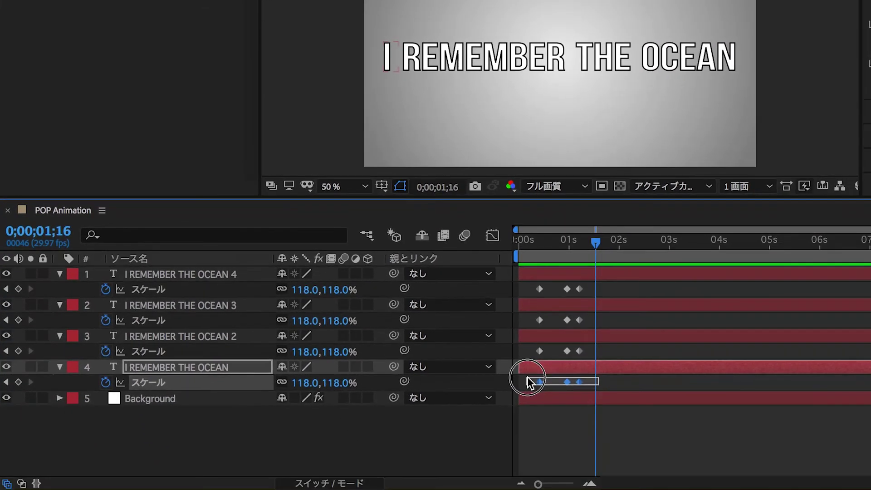
left_click_drag(589, 388, 537, 383)
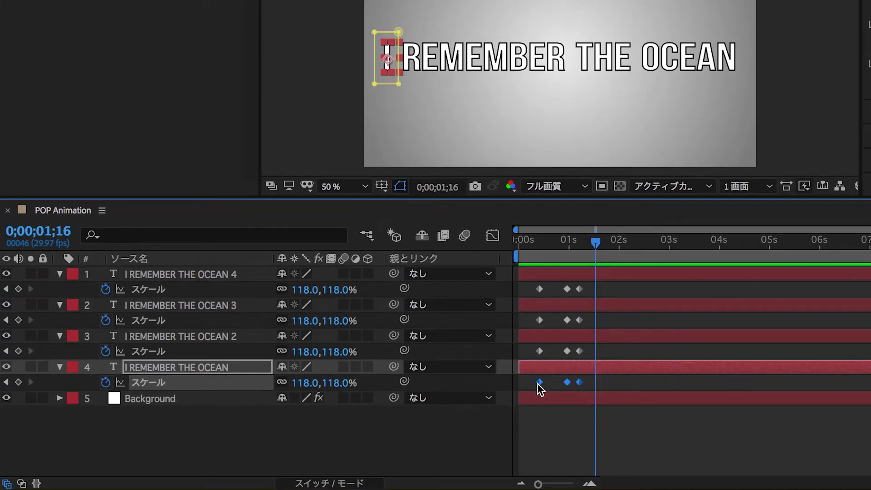
Apply Easy Ease to layer 4's and layer 3's Scale keyframes, shifting layer 3's slightly later
right_click(537, 383)
mouse_move(610, 474)
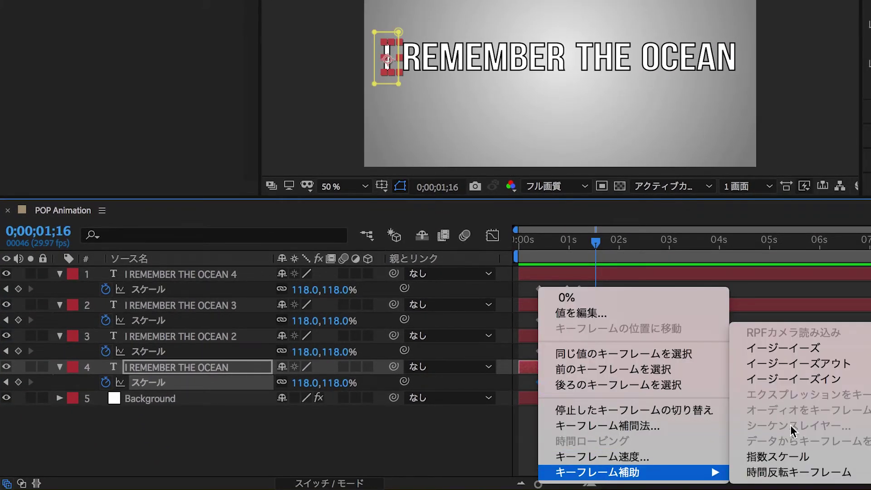
left_click(784, 348)
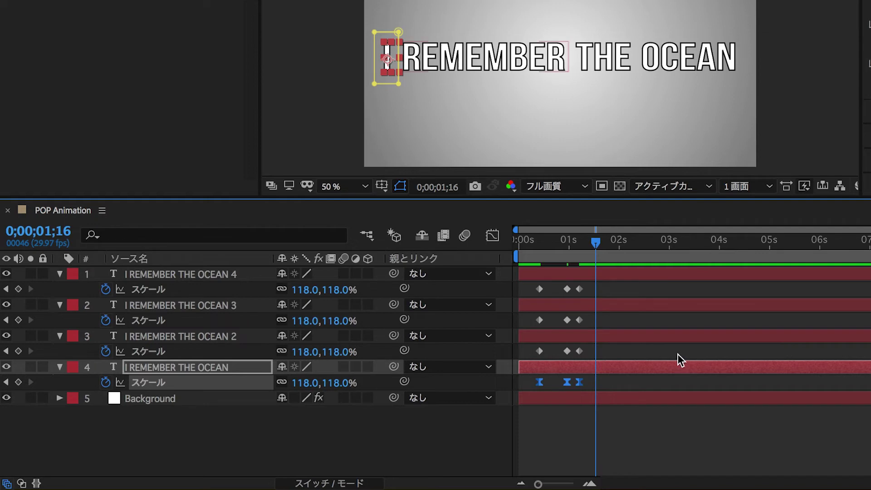
left_click_drag(607, 349, 537, 352)
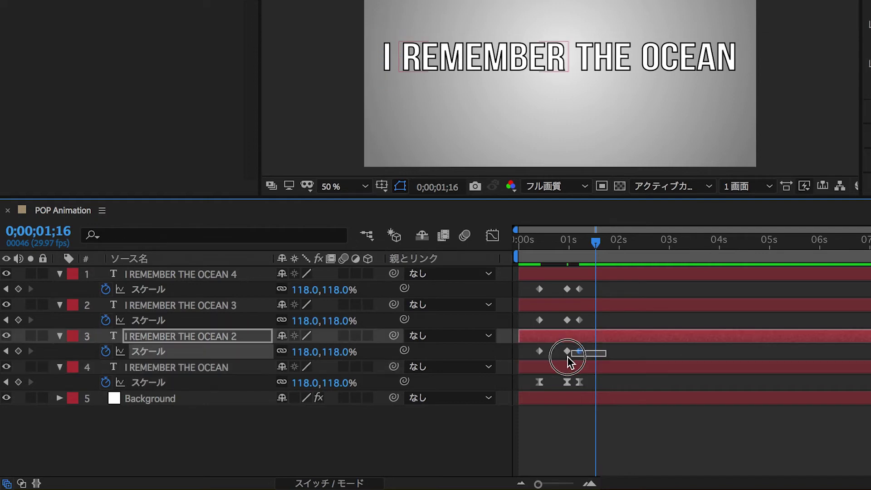
right_click(539, 352)
mouse_move(637, 473)
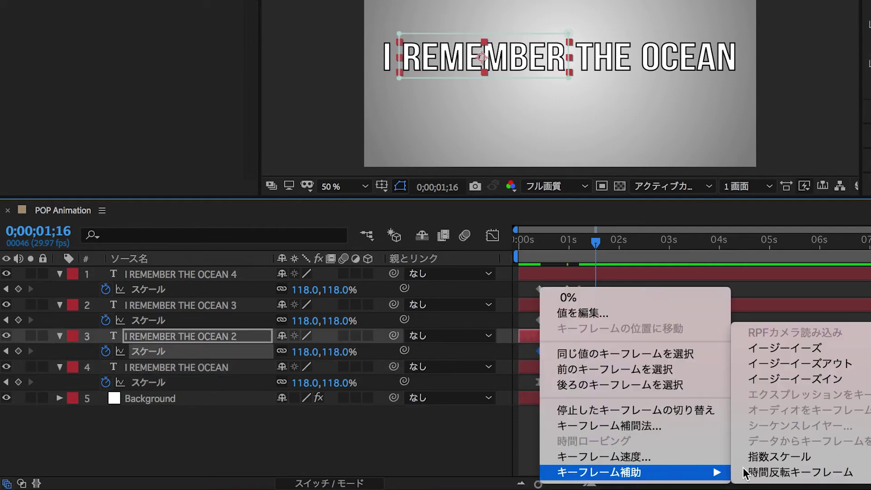
left_click(808, 349)
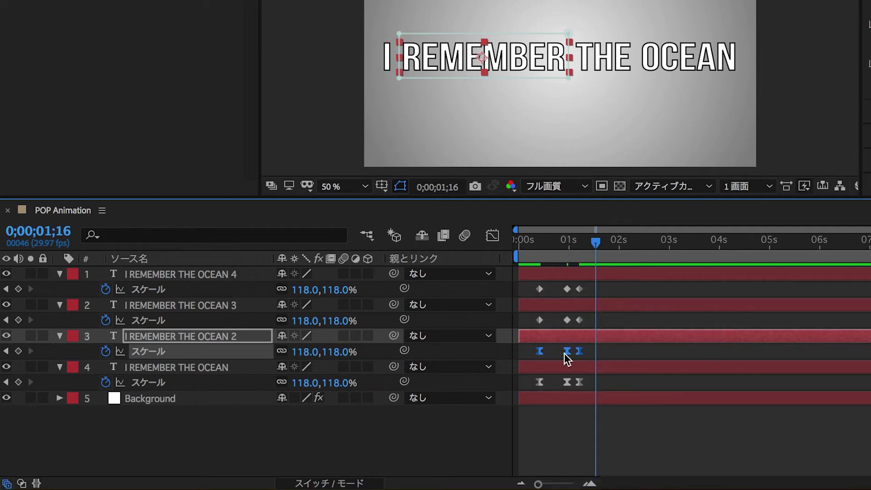
left_click_drag(564, 352, 573, 354)
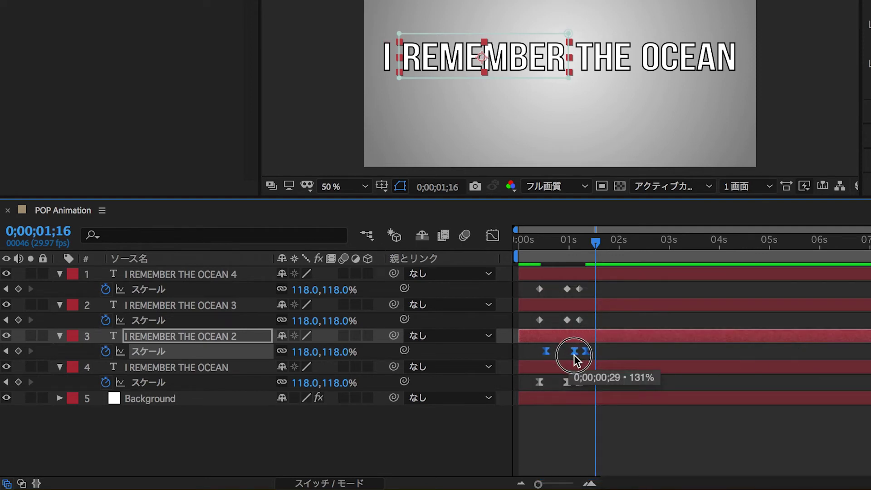
left_click_drag(573, 355, 573, 354)
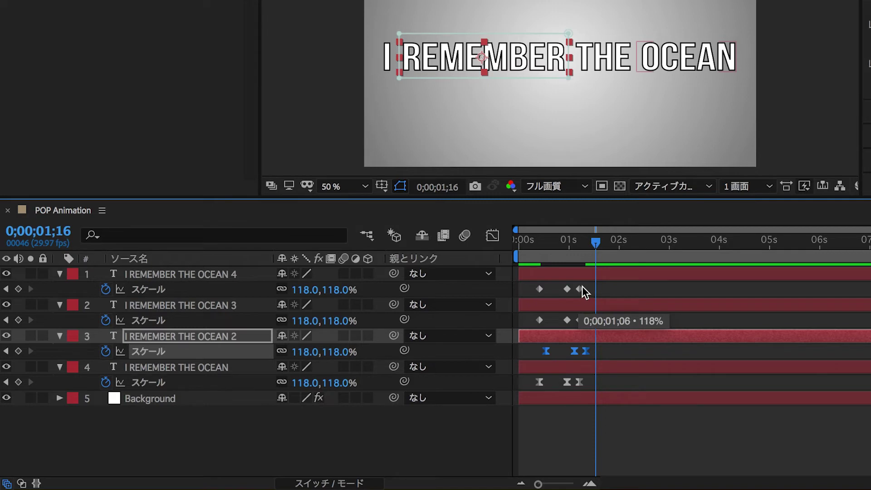
Easy Ease the Scale keyframes of layers 2 and 1, moving layer 1's later to stagger
left_click_drag(591, 310, 529, 316)
right_click(540, 317)
mouse_move(674, 472)
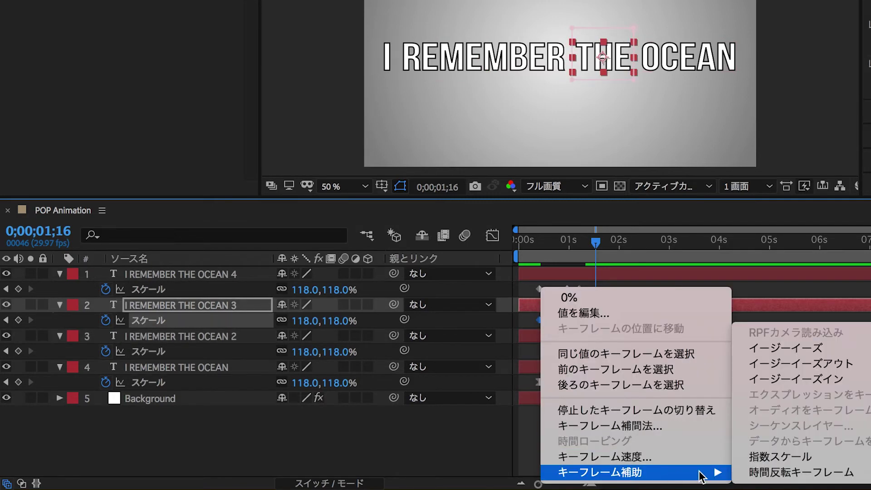
left_click(786, 348)
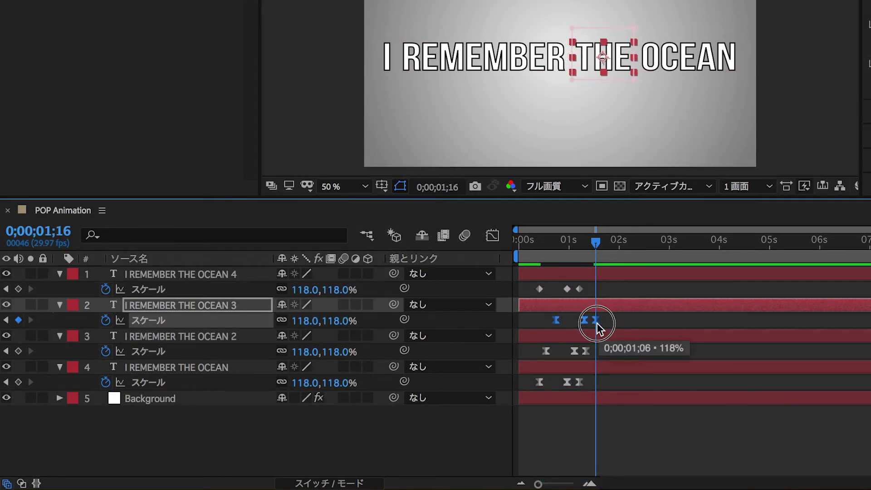
left_click_drag(591, 295, 538, 291)
right_click(538, 291)
mouse_move(556, 471)
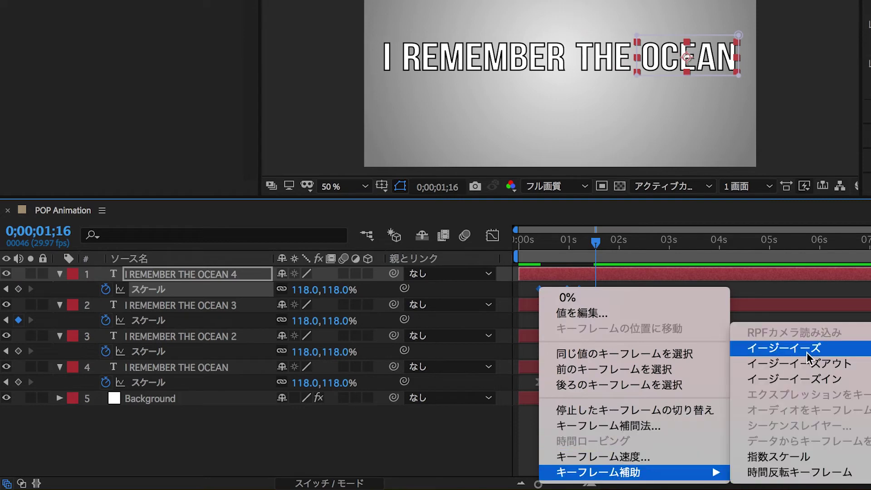
left_click(766, 348)
left_click_drag(580, 289, 612, 289)
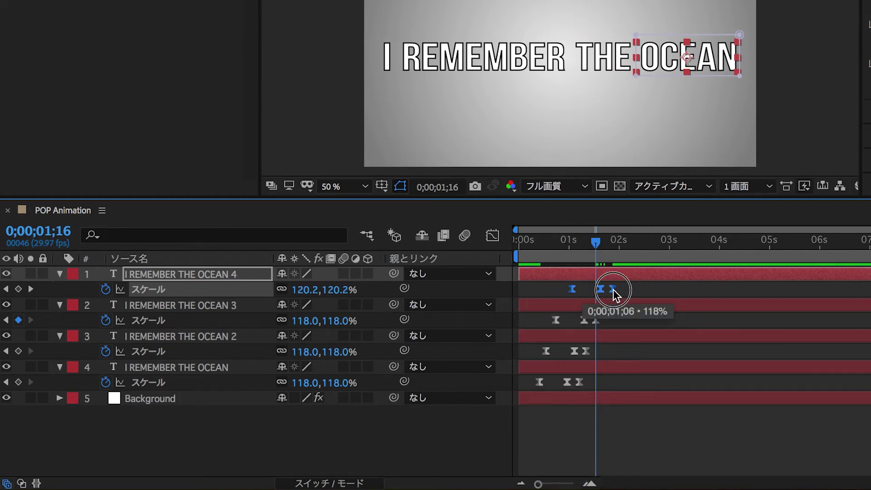
Preview the staggered pop from the start and scrub to mid-animation to inspect it
key("Home")
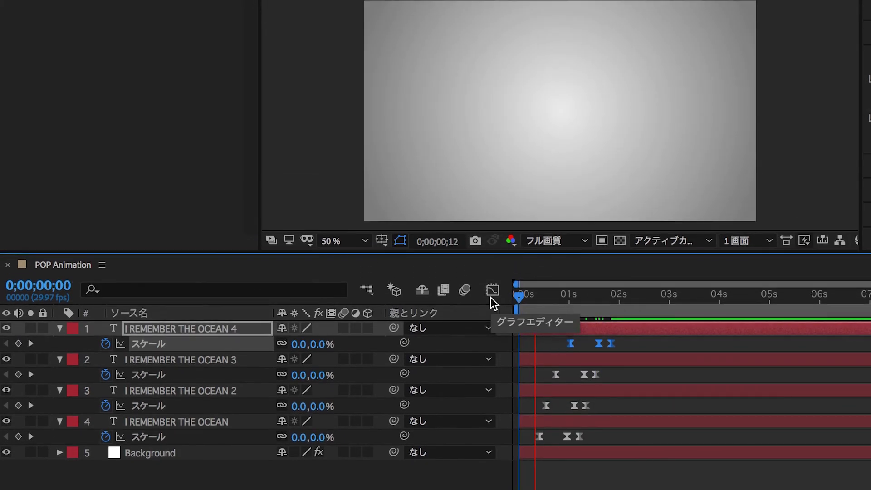
key("space")
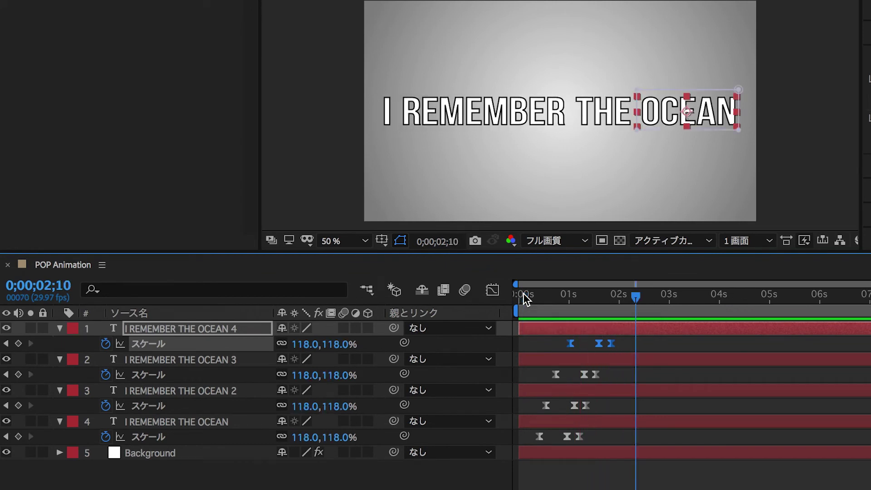
key("space")
key("space")
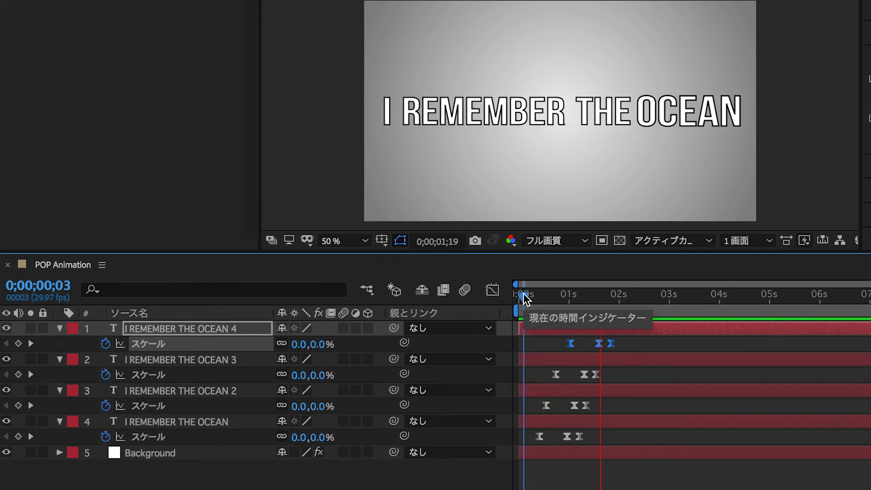
left_click_drag(524, 300, 633, 327)
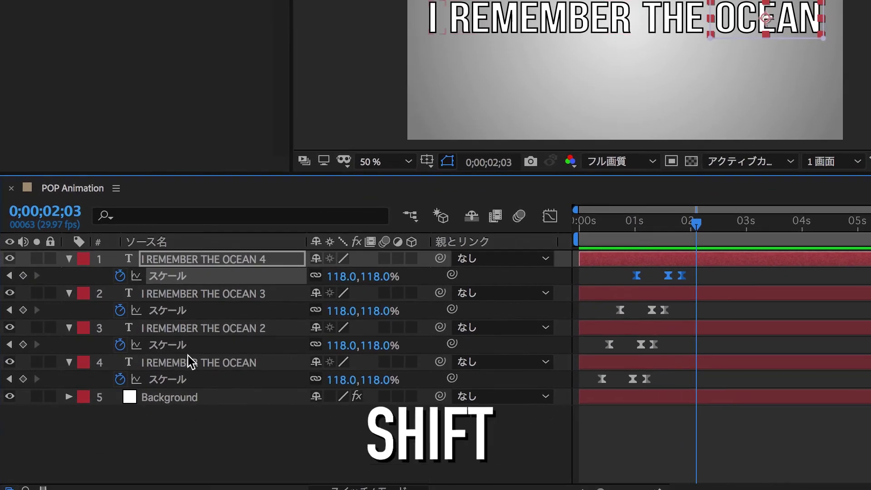
Pre-compose the four selected word layers into a comp named 'Text Animation'
left_click(190, 378, "shift")
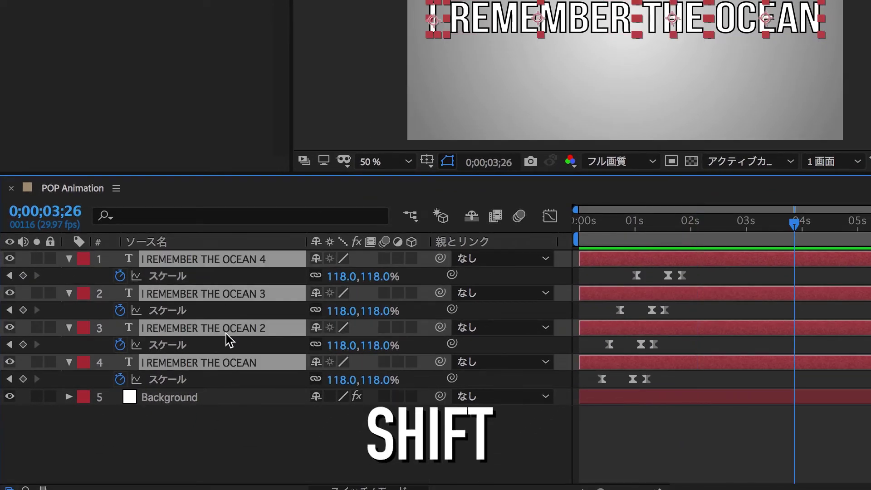
right_click(225, 335)
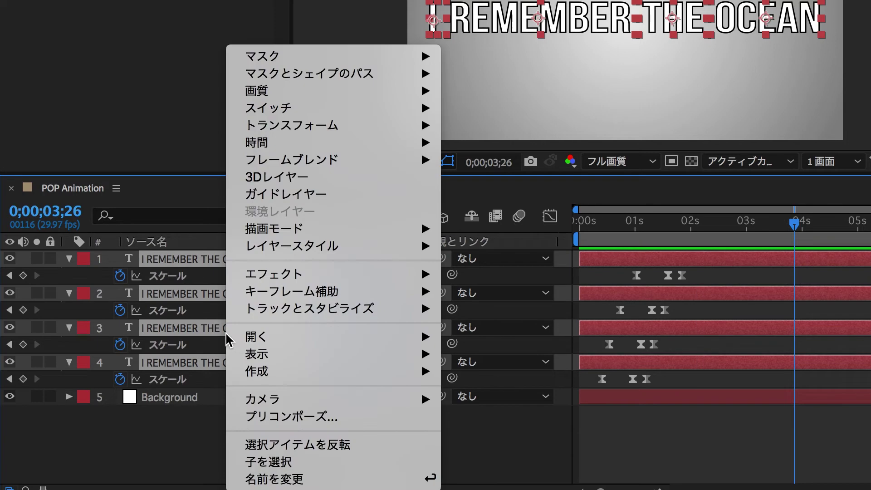
left_click(352, 421)
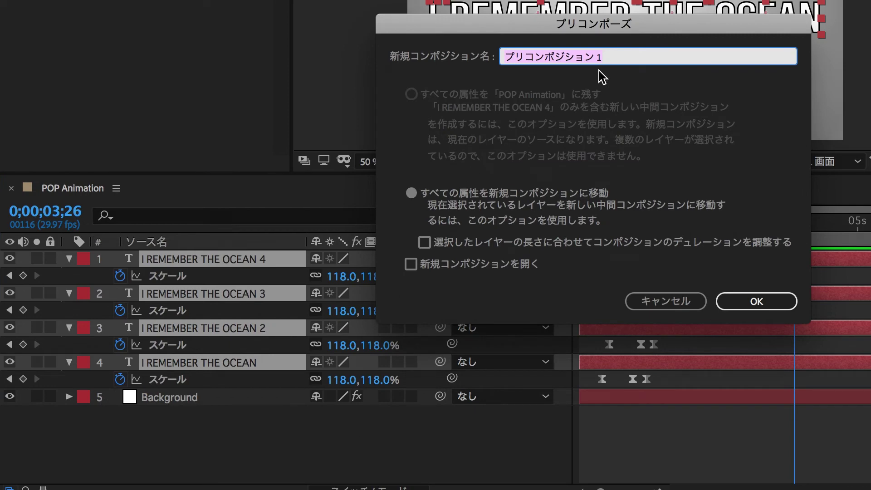
type("Text Animation")
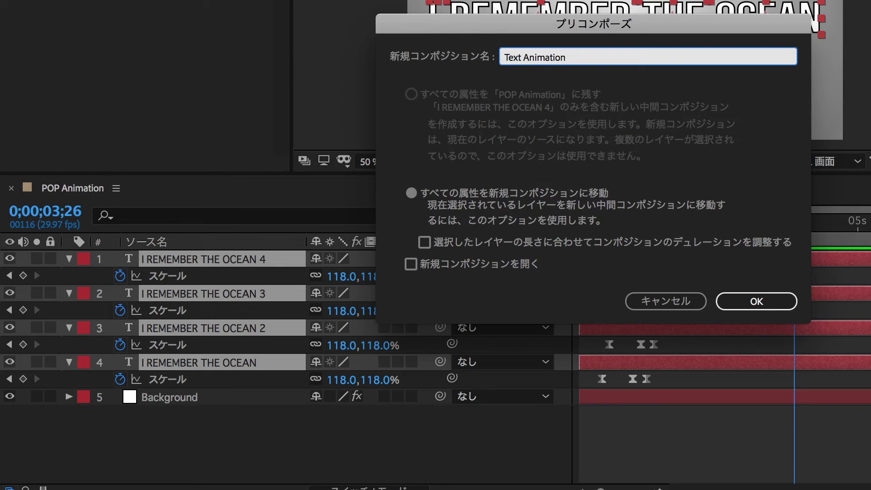
key("Return")
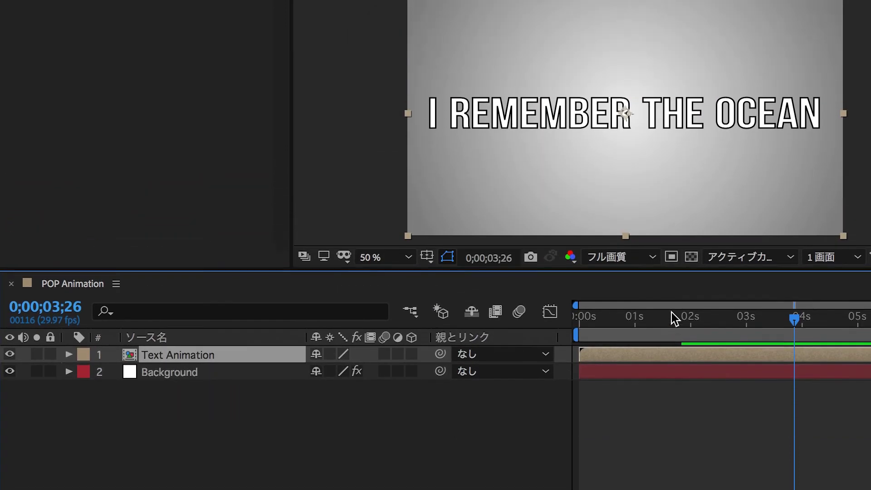
Preview the precomp, move to 1;08 and enable Time Remapping on the Text Animation layer
left_click(569, 369)
key("space")
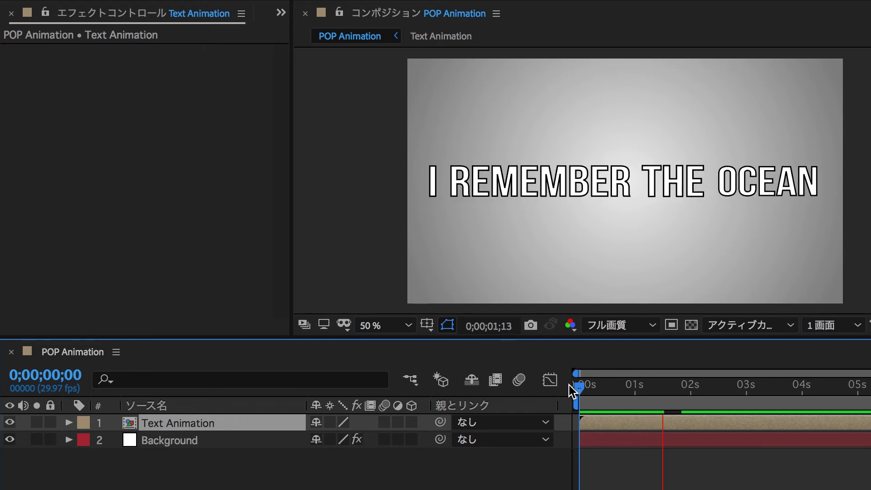
key("space")
left_click_drag(598, 388, 713, 413)
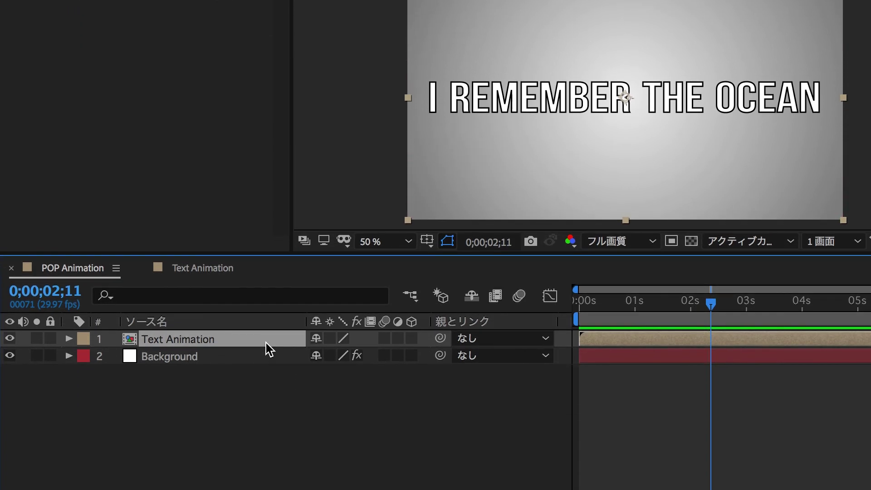
right_click(269, 349)
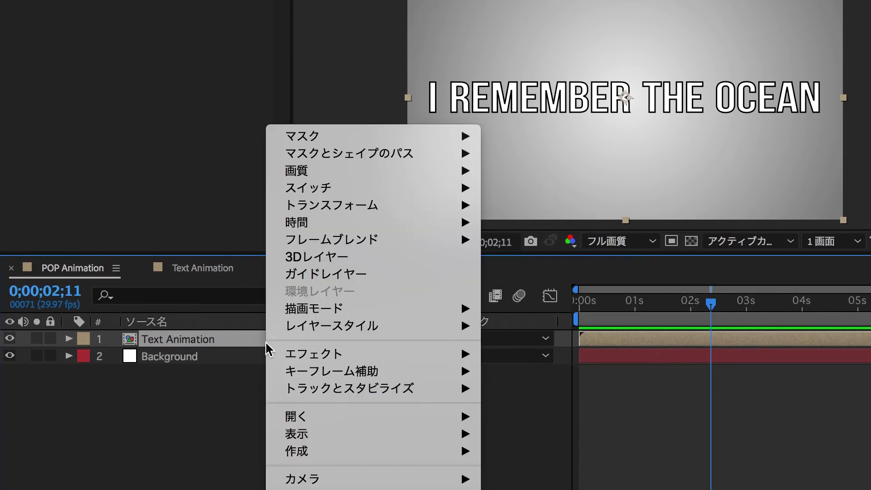
mouse_move(379, 225)
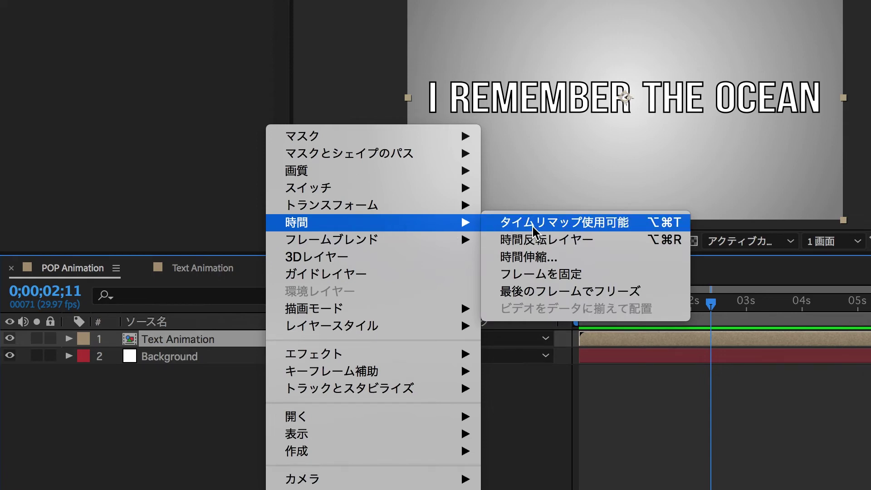
left_click(533, 226)
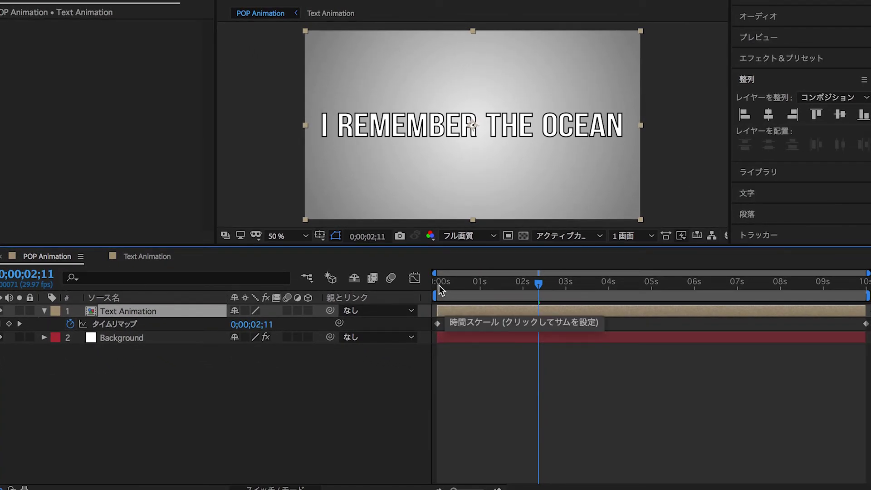
Add a Time Remap keyframe near 2;10 and paste a copy of the starting keyframe at 4 seconds
mouse_move(532, 287)
left_mouse_down()
mouse_move(439, 289)
mouse_move(538, 291)
left_mouse_up()
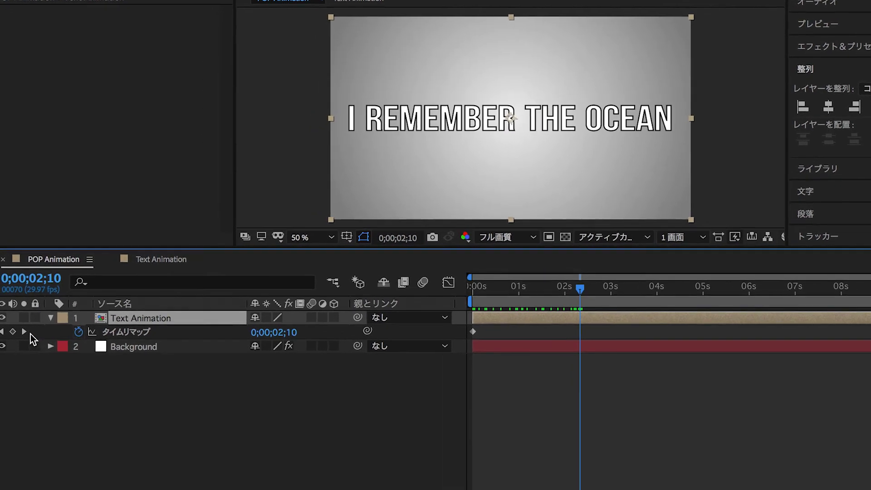
left_click(8, 323)
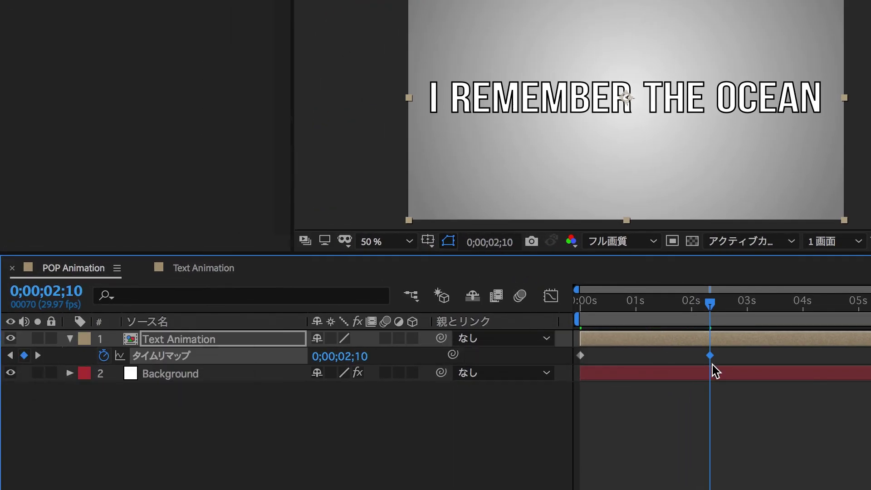
left_click_drag(710, 308, 748, 313)
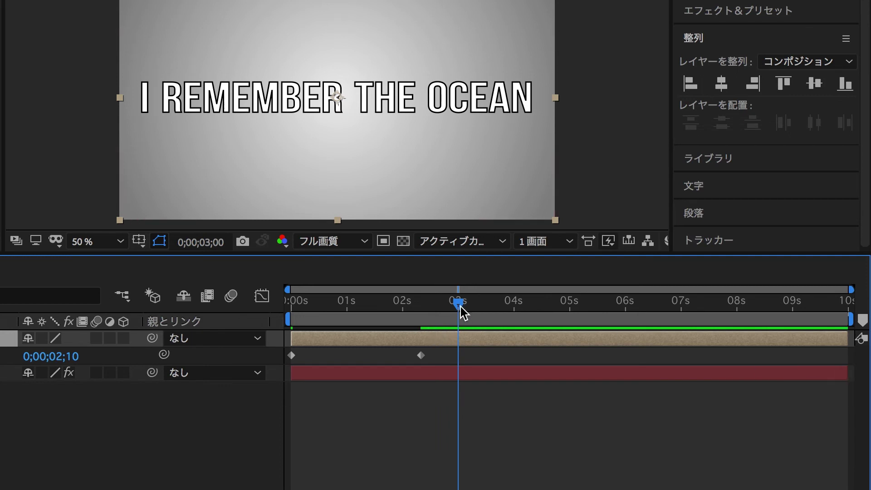
left_click_drag(465, 307, 481, 308)
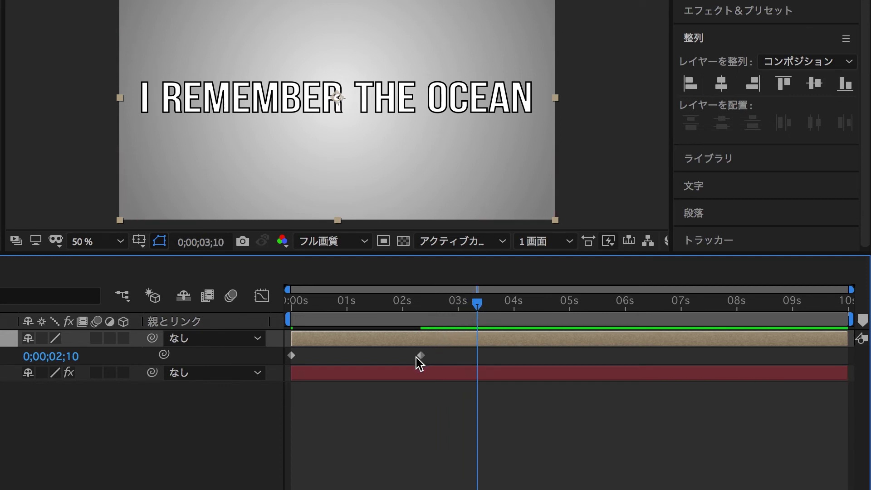
left_click_drag(418, 356, 405, 355)
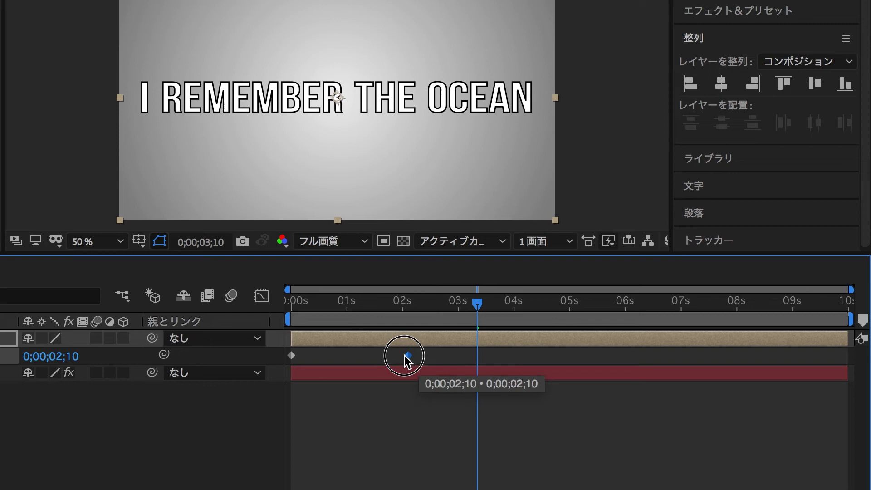
mouse_move(404, 303)
left_mouse_down()
mouse_move(482, 302)
mouse_move(515, 328)
left_mouse_up()
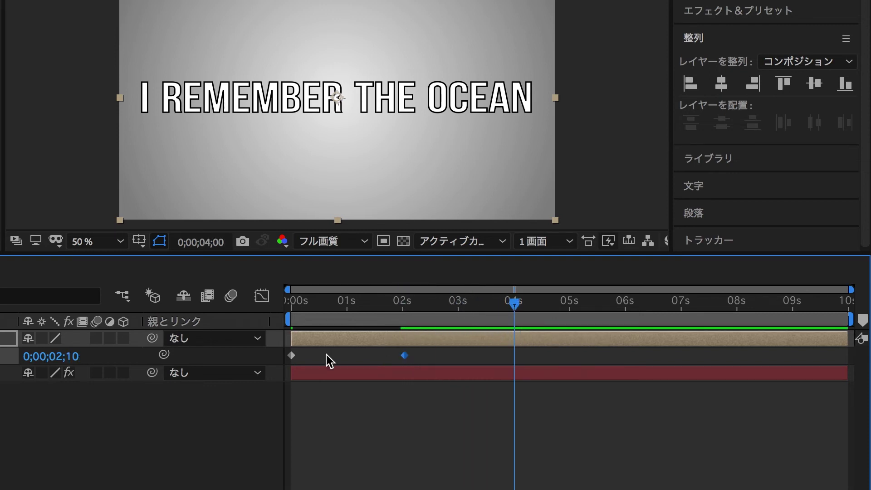
key("ctrl+c")
key("ctrl+v")
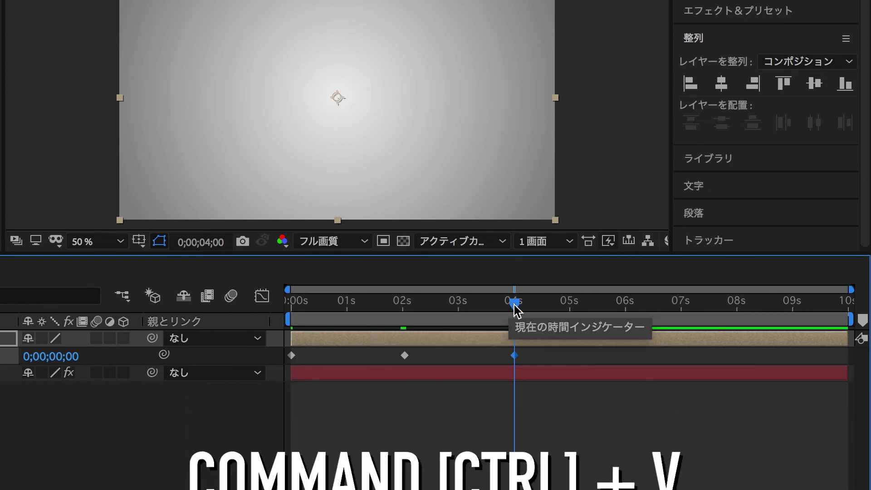
Move the middle Time Remap keyframe to 1;26 and the last one to about 2;24
mouse_move(407, 309)
left_mouse_down()
mouse_move(512, 329)
mouse_move(249, 311)
left_mouse_up()
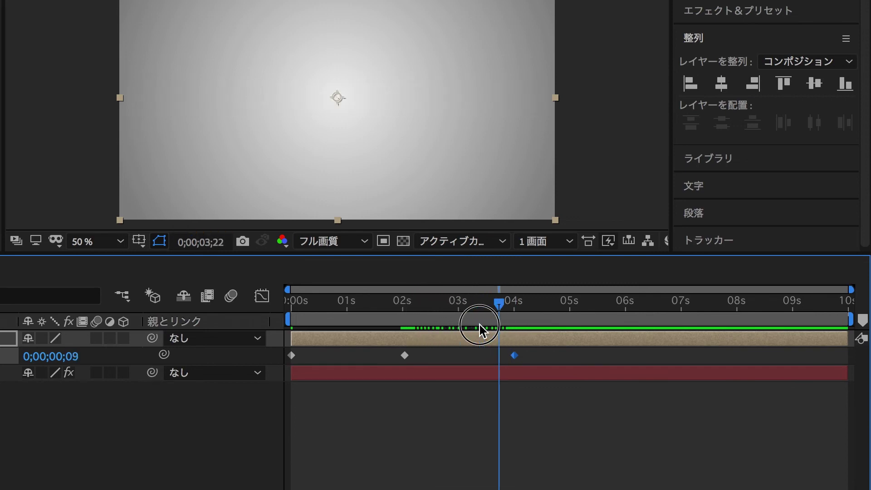
left_click(280, 310)
key("space")
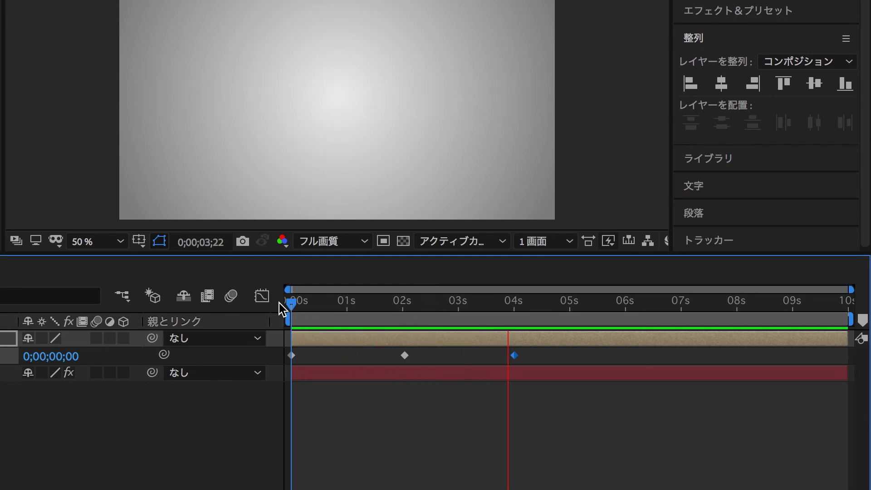
key("space")
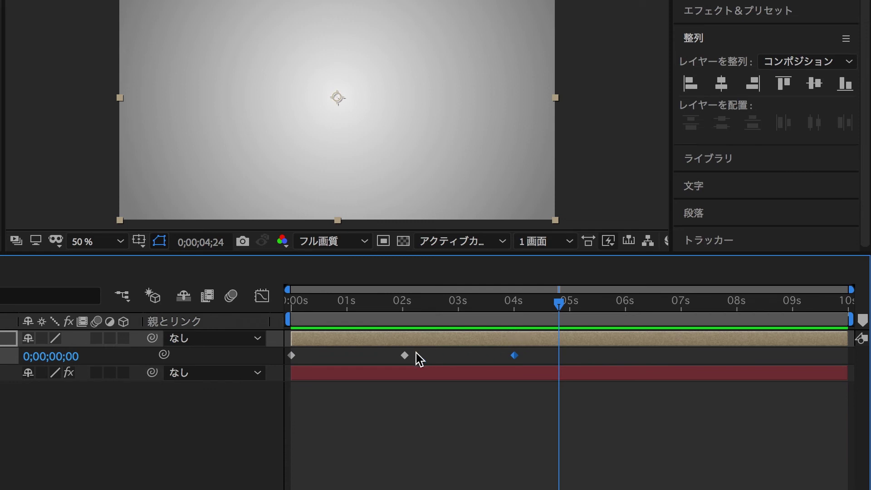
left_click_drag(405, 355, 395, 355)
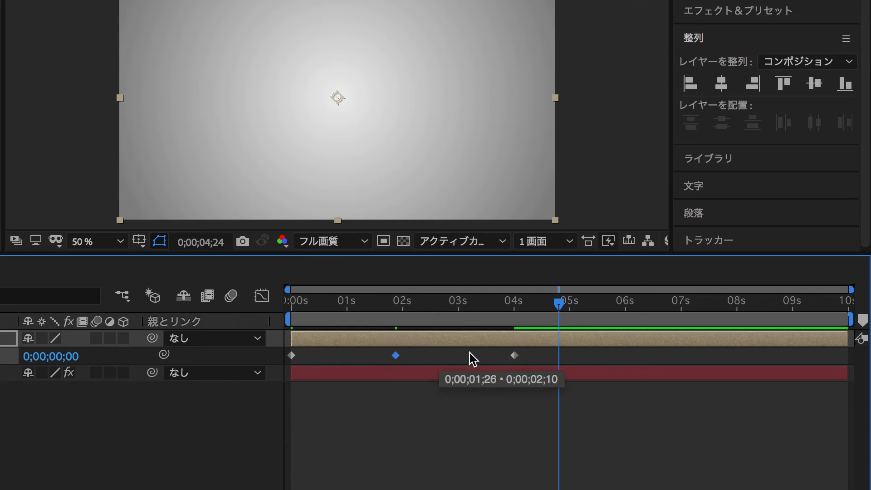
left_click_drag(514, 355, 447, 355)
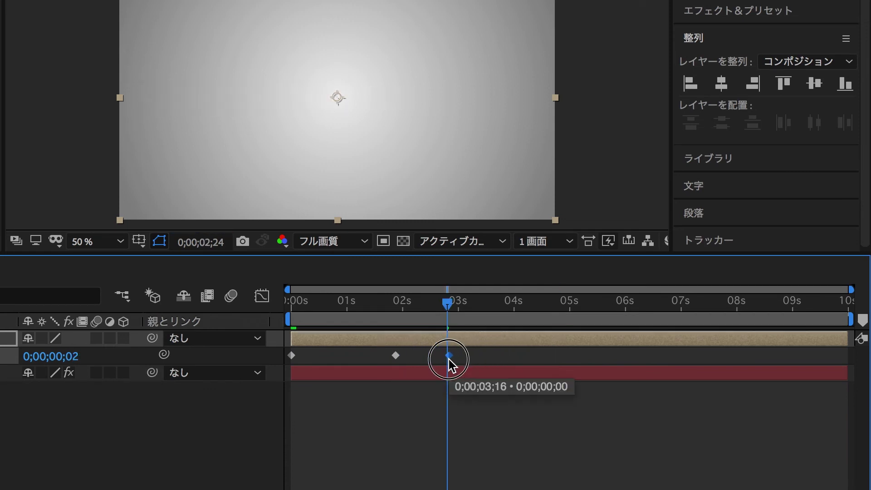
Preview the faster timing and scrub to where the full sentence shows
left_click_drag(360, 307, 271, 301)
key("space")
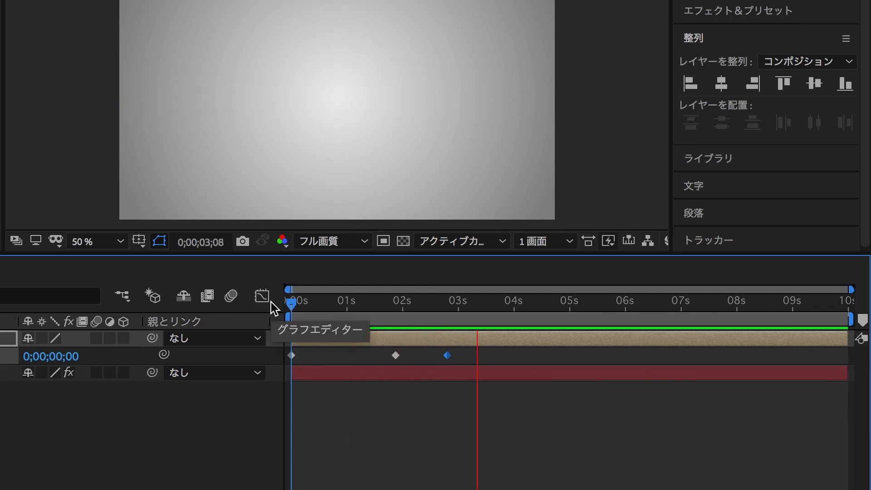
key("space")
left_click(260, 301)
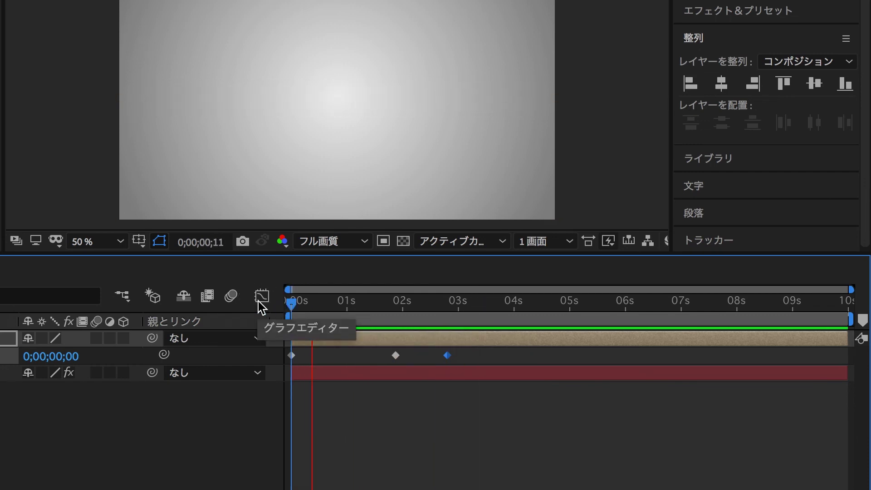
key("space")
left_click(305, 317)
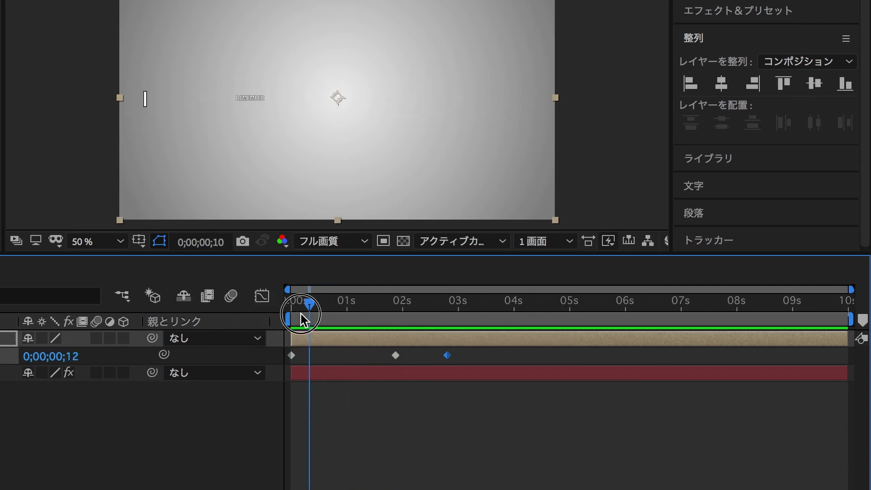
left_click_drag(304, 318, 398, 319)
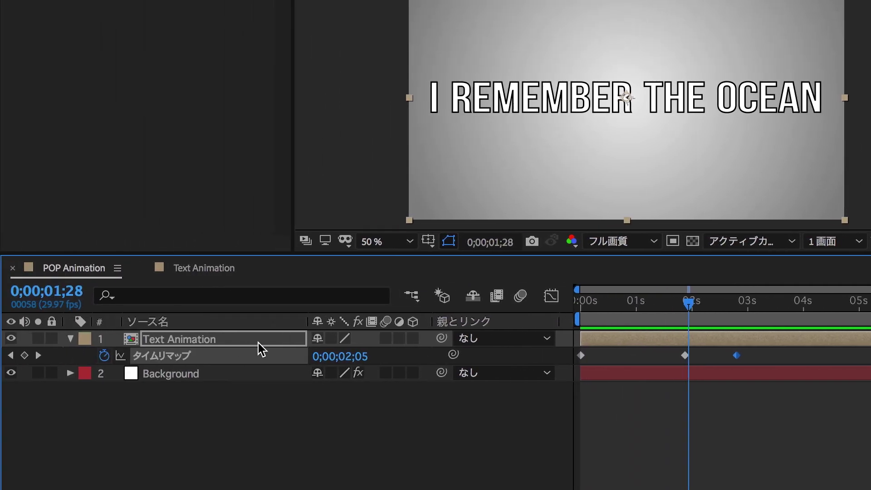
Inside Text Animation, enable motion blur on all four text layers, then return to POP Animation
double_click(258, 342)
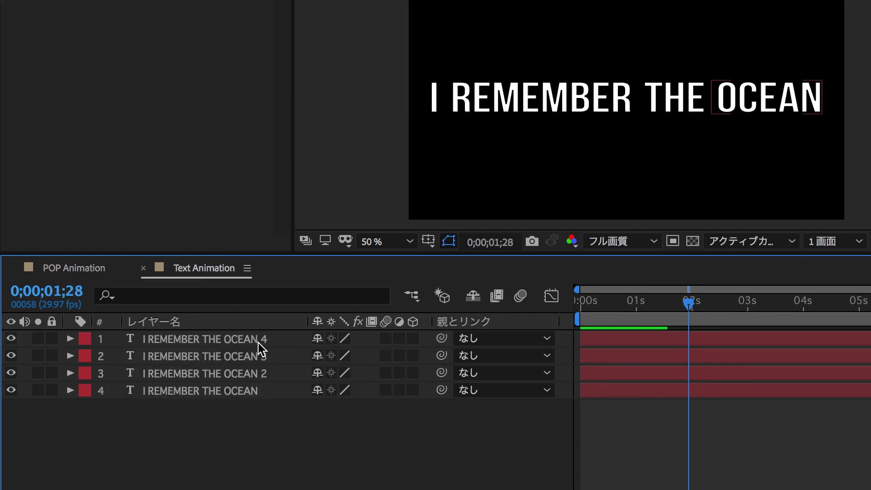
left_click_drag(294, 417, 232, 340)
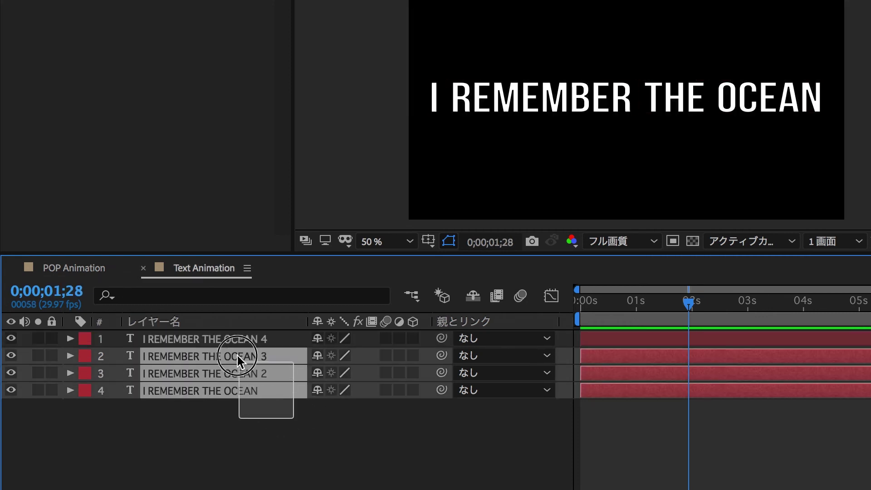
left_click(386, 338)
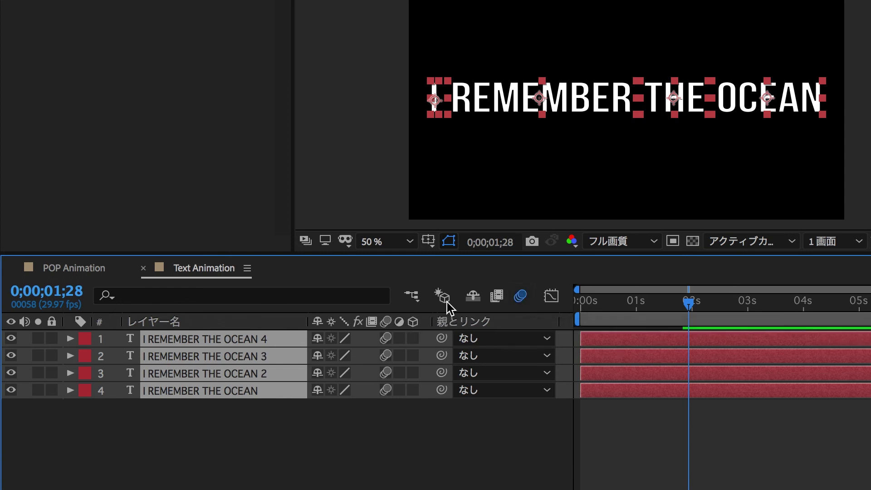
left_click(102, 268)
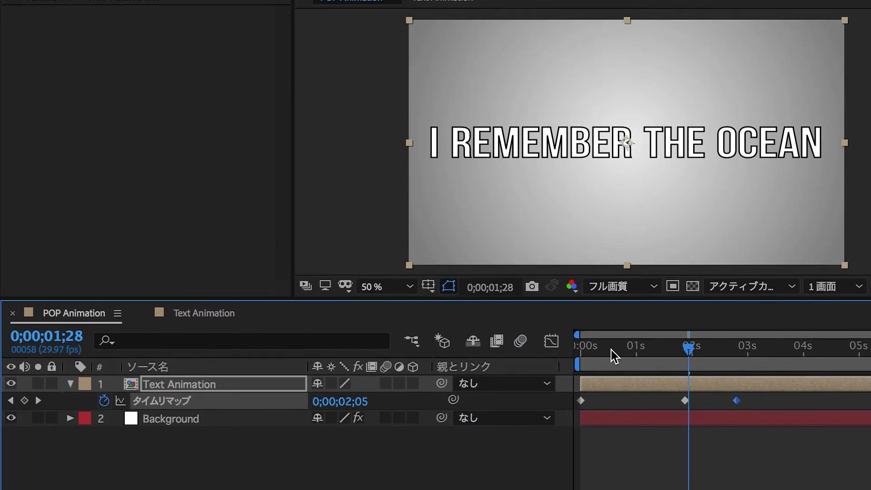
key("space")
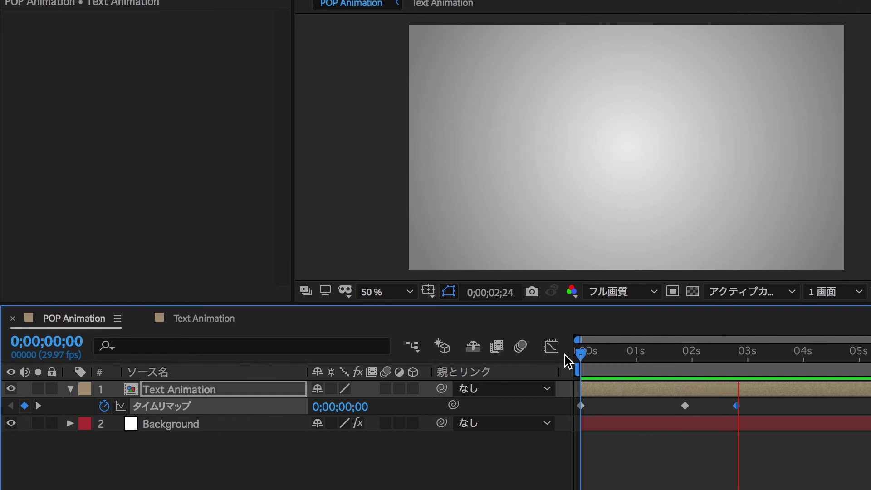
key("space")
left_click_drag(585, 353, 562, 363)
key("space")
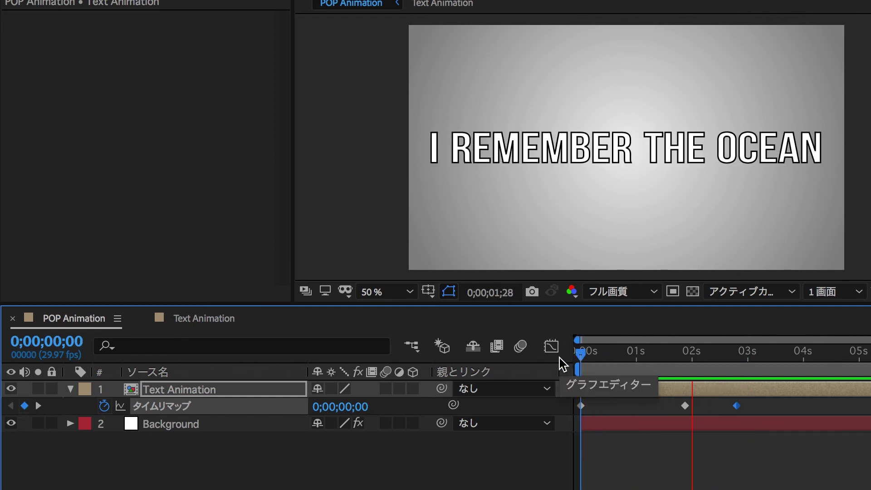
left_click(556, 353)
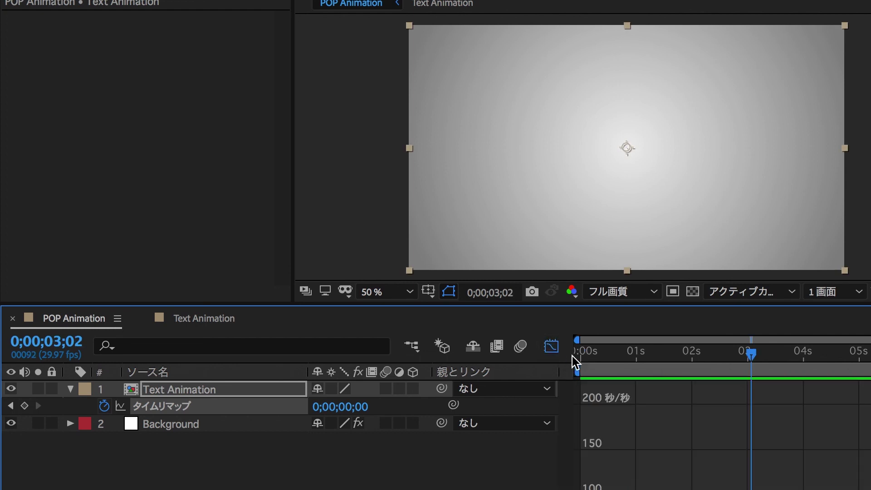
scroll(610, 476, "down", 4)
scroll(615, 479, "up", 2)
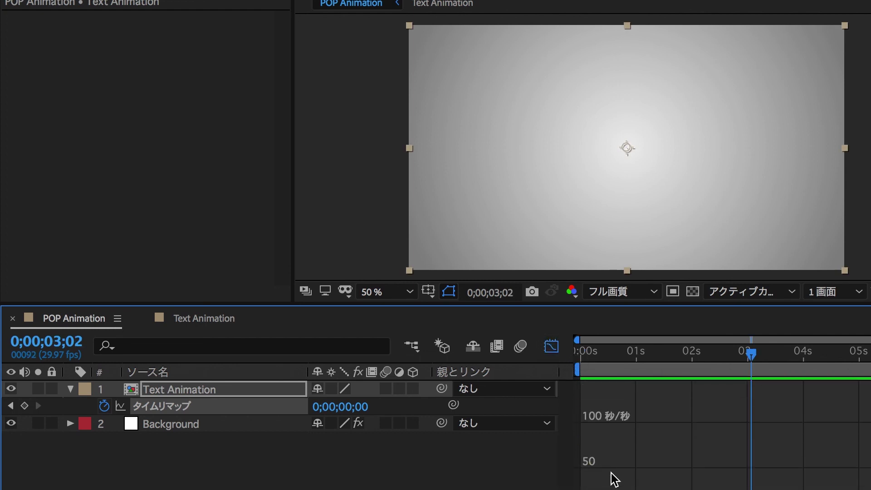
left_click(547, 347)
left_click_drag(598, 368, 568, 371)
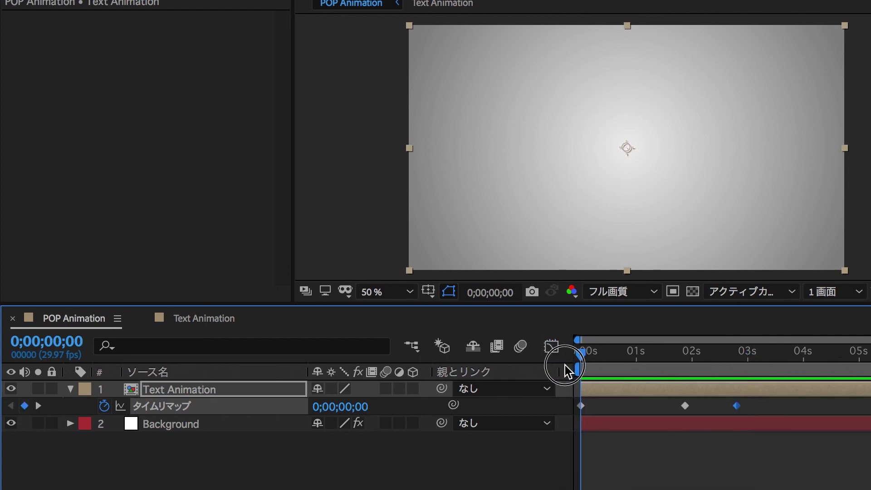